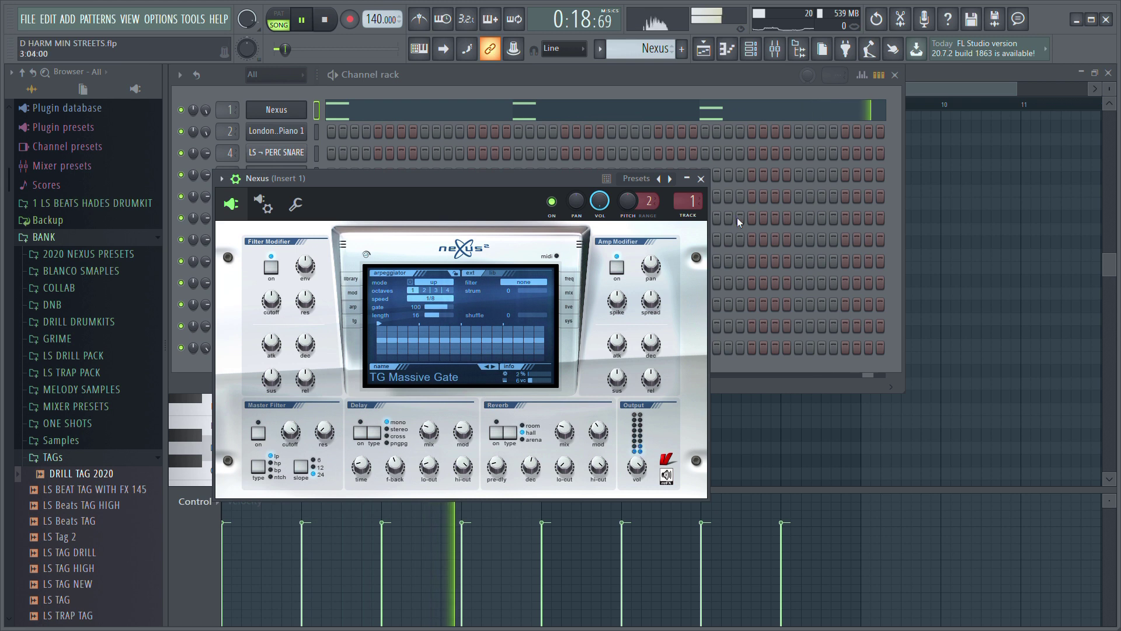
Step: Close the Nexus plugin and inspect the Ozone Imager 2, HalfTime, Fruity parametric EQ 2 and Fruity Limiter effects on mixer Insert 1
{"action": "left_click", "coordinate": [702, 180]}
{"action": "key", "text": "F9"}
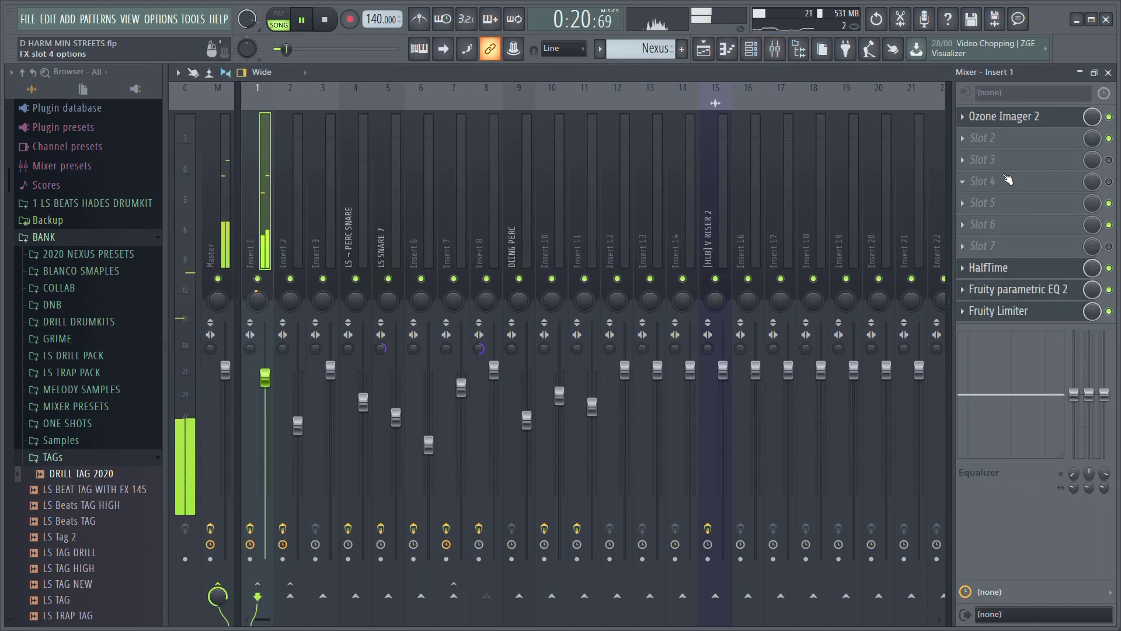
{"action": "left_click", "coordinate": [1001, 129]}
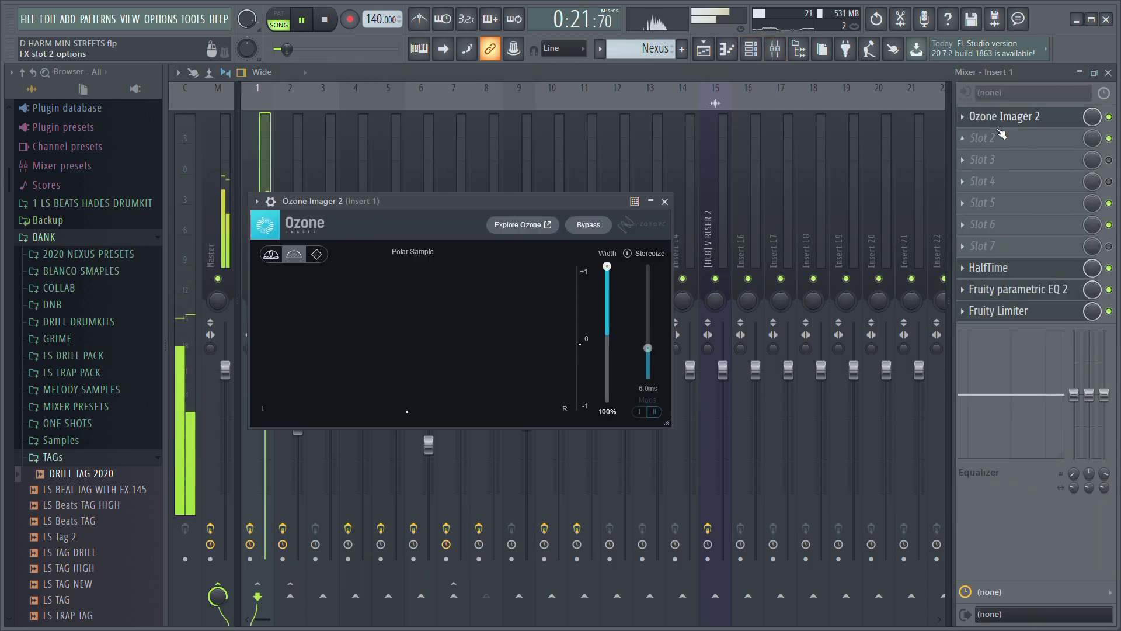
{"action": "left_click", "coordinate": [993, 269]}
{"action": "left_click", "coordinate": [998, 290]}
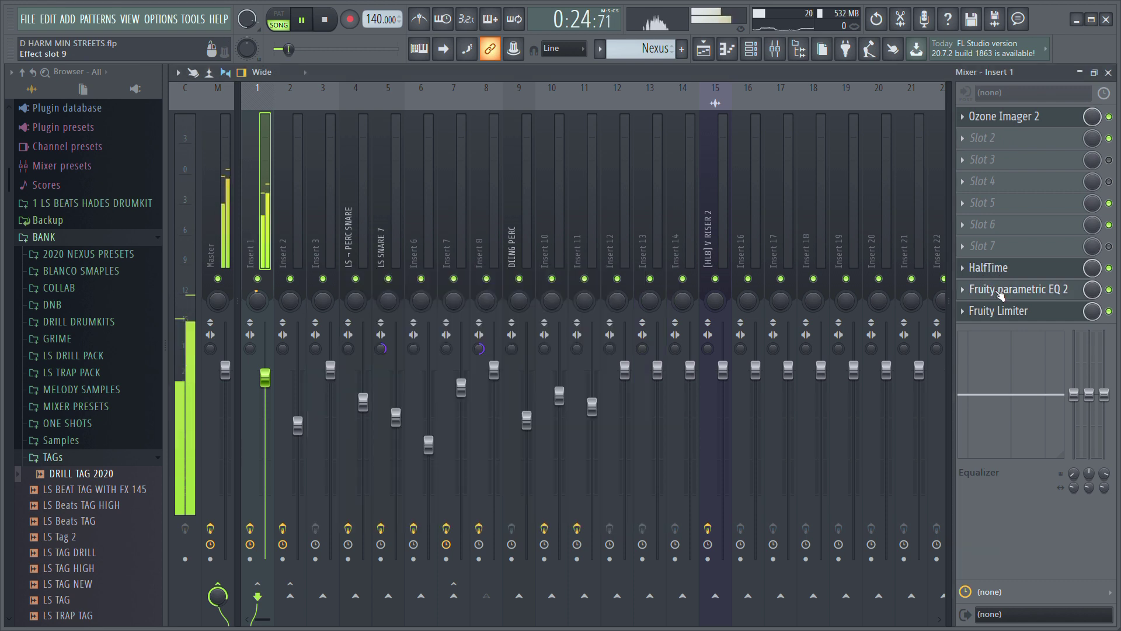
{"action": "left_click", "coordinate": [999, 313]}
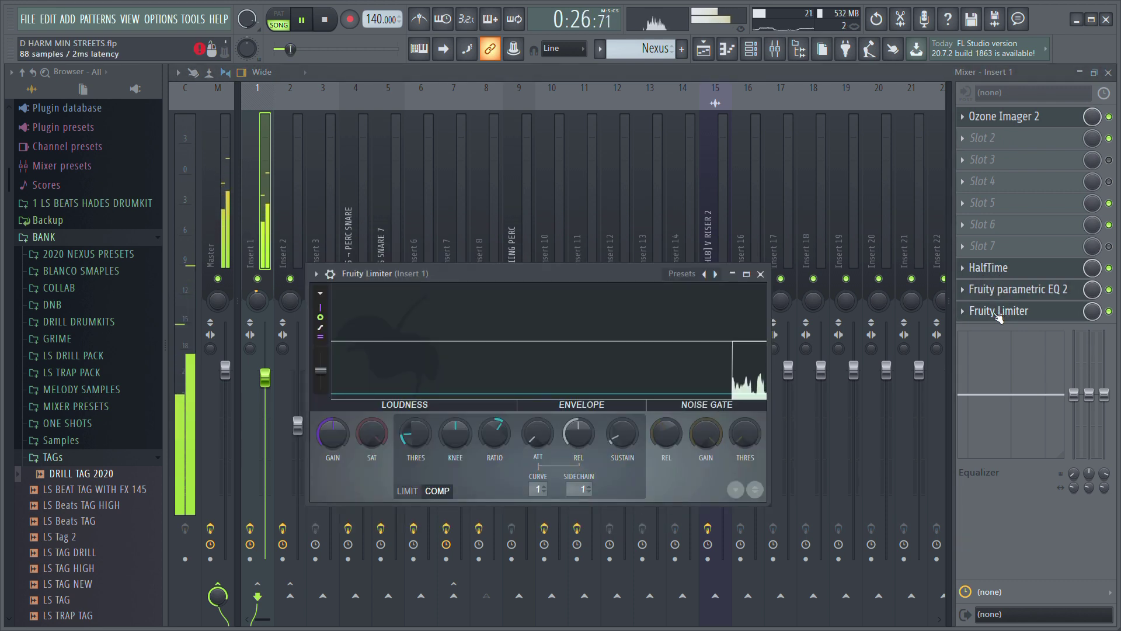
{"action": "left_click", "coordinate": [999, 313]}
Step: Open the first London On Da Track piano clip on playlist Track 2 in the piano roll and examine its notes
{"action": "left_click", "coordinate": [704, 50]}
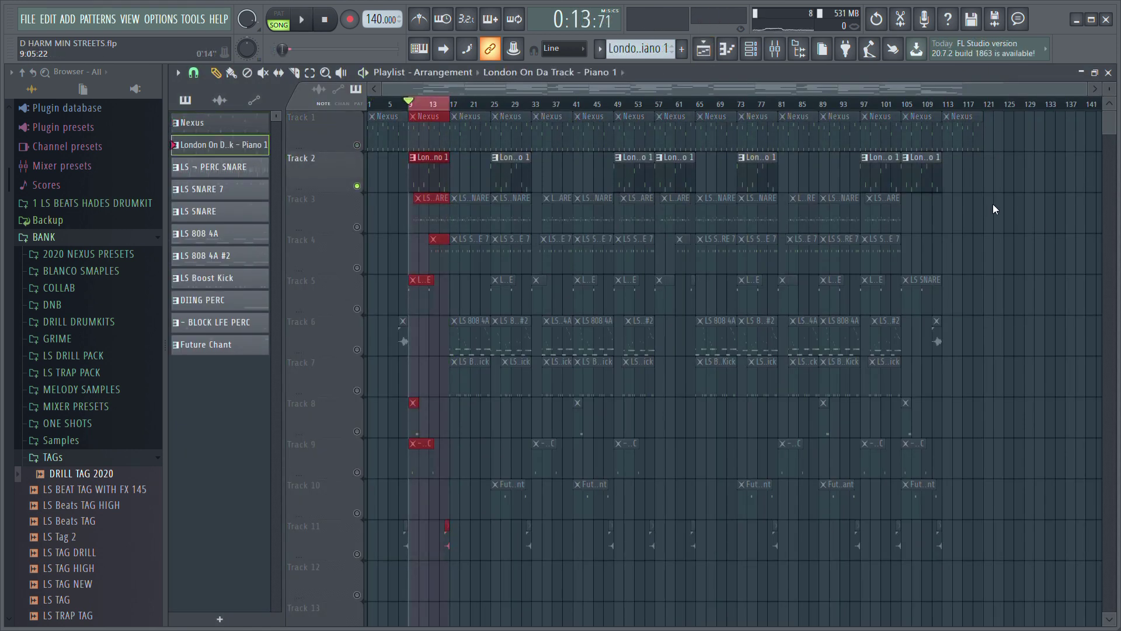
{"action": "double_click", "coordinate": [422, 179]}
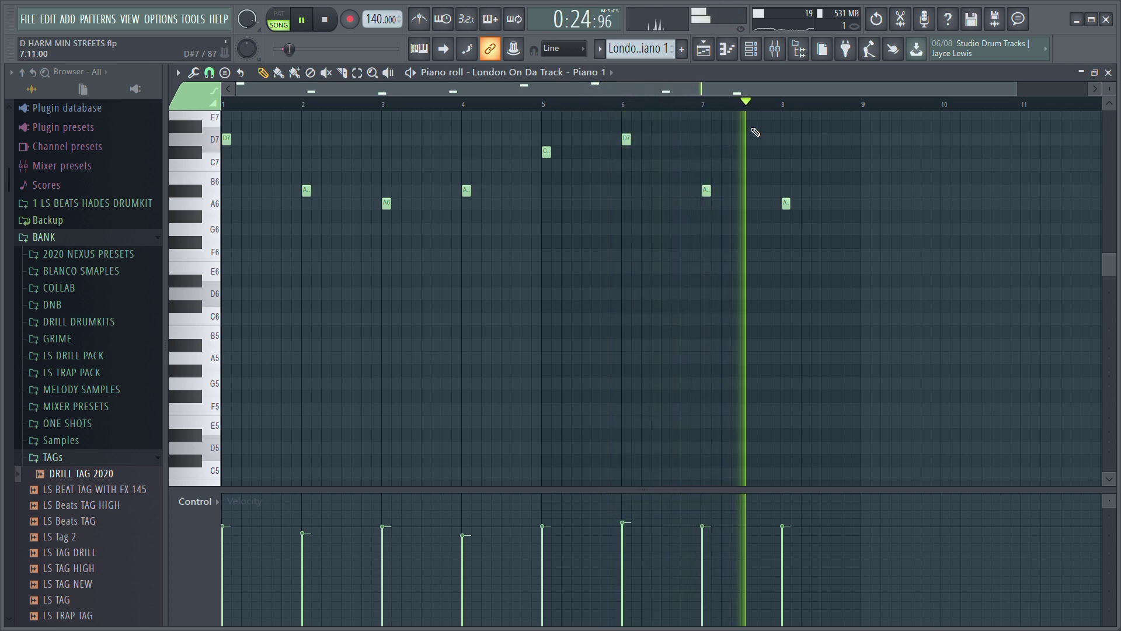
Step: Inspect the effects on mixer Insert 2: Ozone Imager 2, HalfTime, Fruity Reeverb 2, Fruity parametric EQ 2 and Fruity Limiter
{"action": "left_click", "coordinate": [779, 50]}
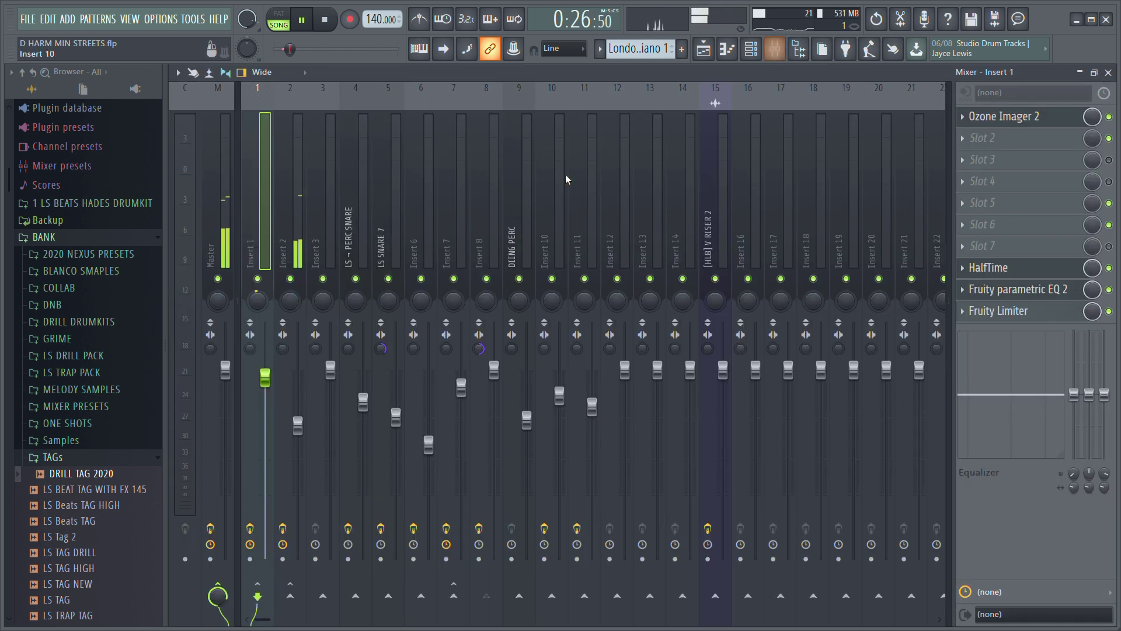
{"action": "left_click", "coordinate": [299, 233]}
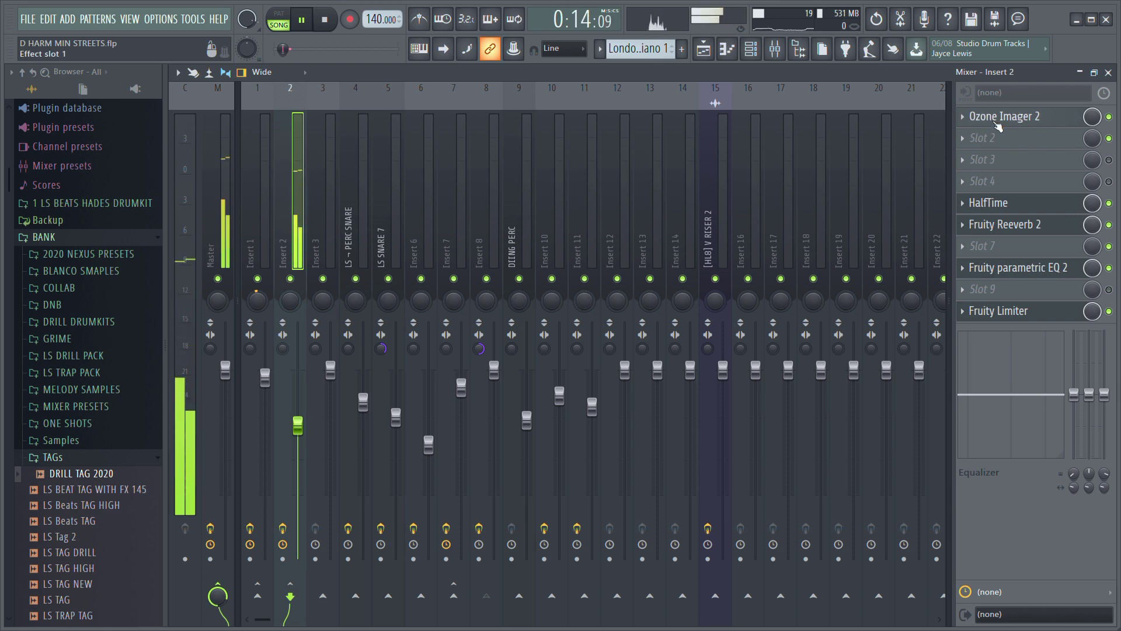
{"action": "left_click", "coordinate": [997, 120]}
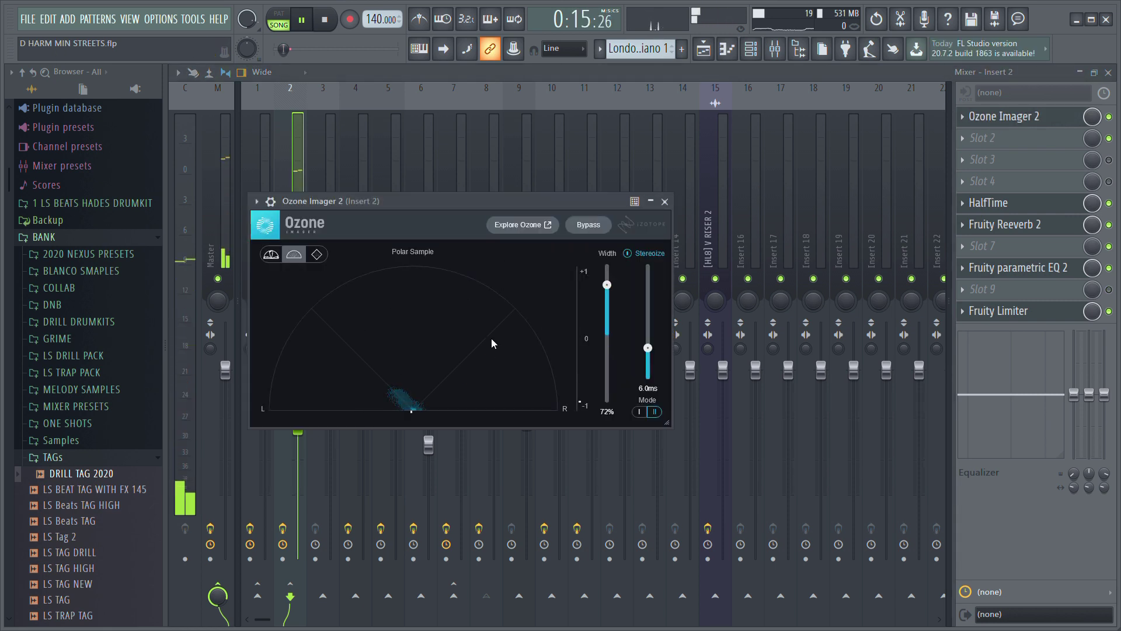
{"action": "left_click", "coordinate": [994, 202]}
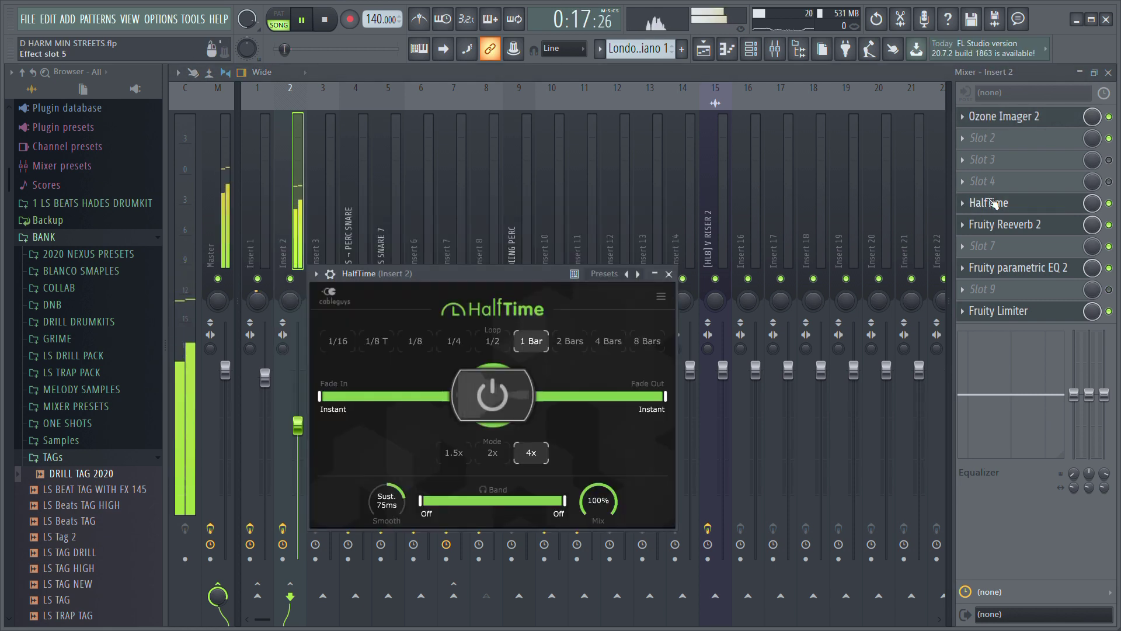
{"action": "left_click", "coordinate": [992, 225]}
{"action": "left_click", "coordinate": [993, 269]}
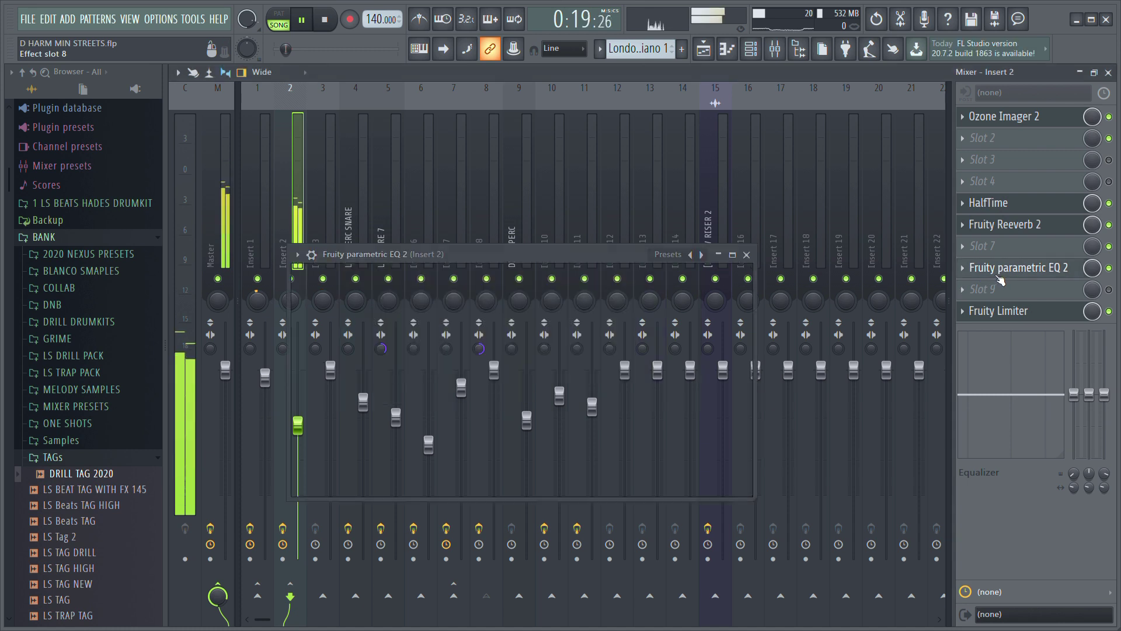
{"action": "left_click", "coordinate": [1003, 312]}
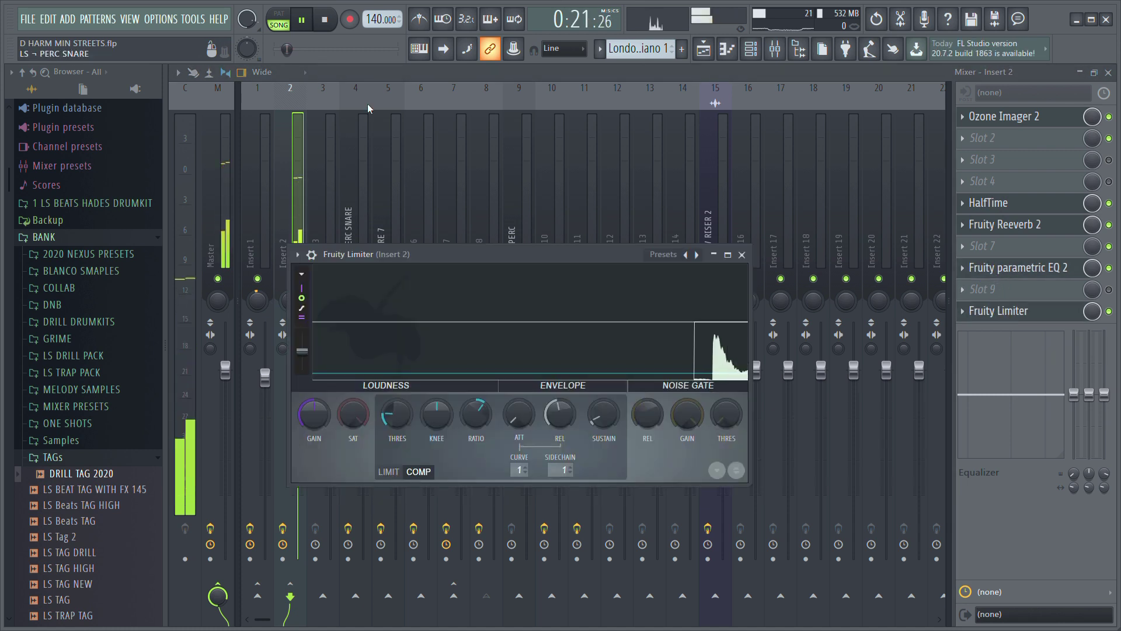
{"action": "left_click", "coordinate": [296, 155]}
Step: Return to the playlist and unmute Track 1 to listen to the Nexus and piano melodies together
{"action": "key", "text": "F5"}
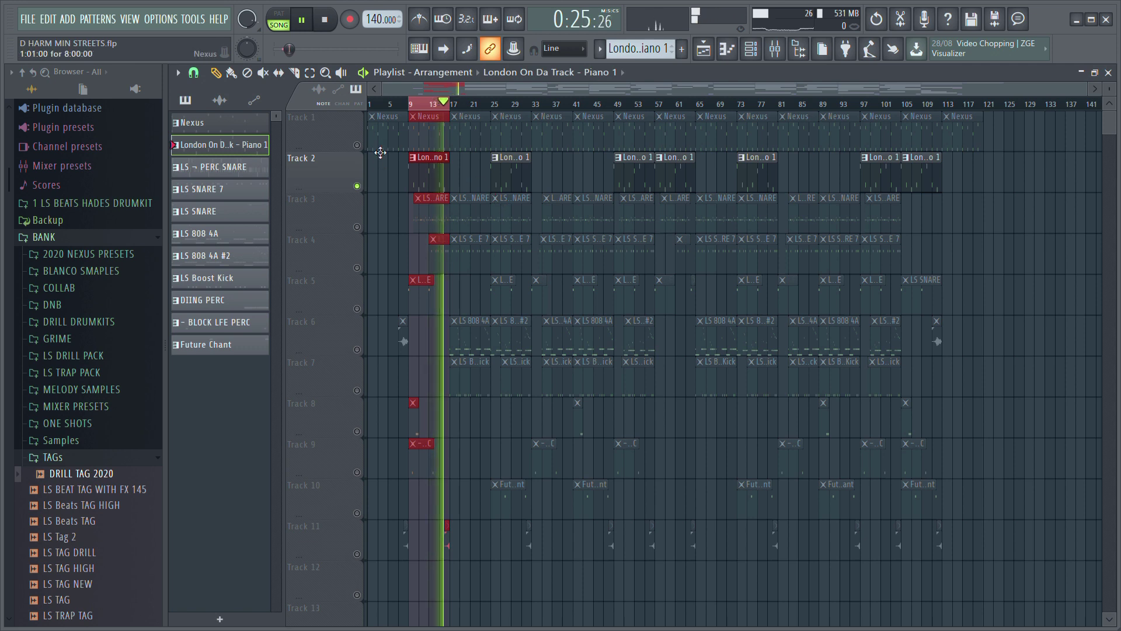
{"action": "left_click", "coordinate": [363, 146]}
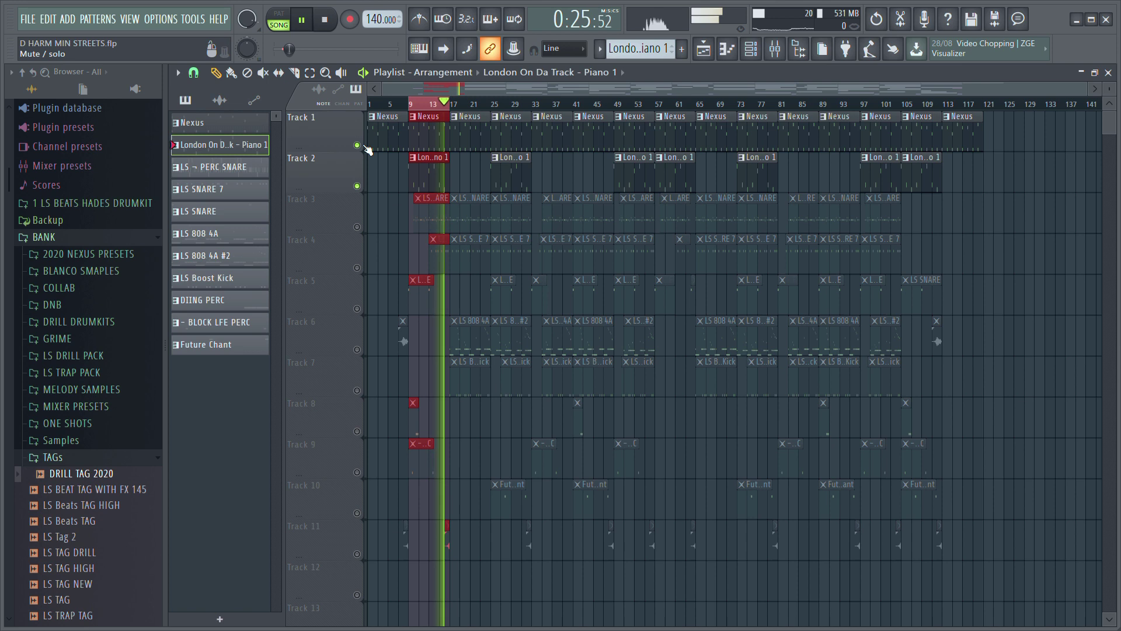
Step: Solo Track 3 and play its LS PERC SNARE clip at bar 17 with the notes open in the piano roll
{"action": "left_click", "coordinate": [357, 227]}
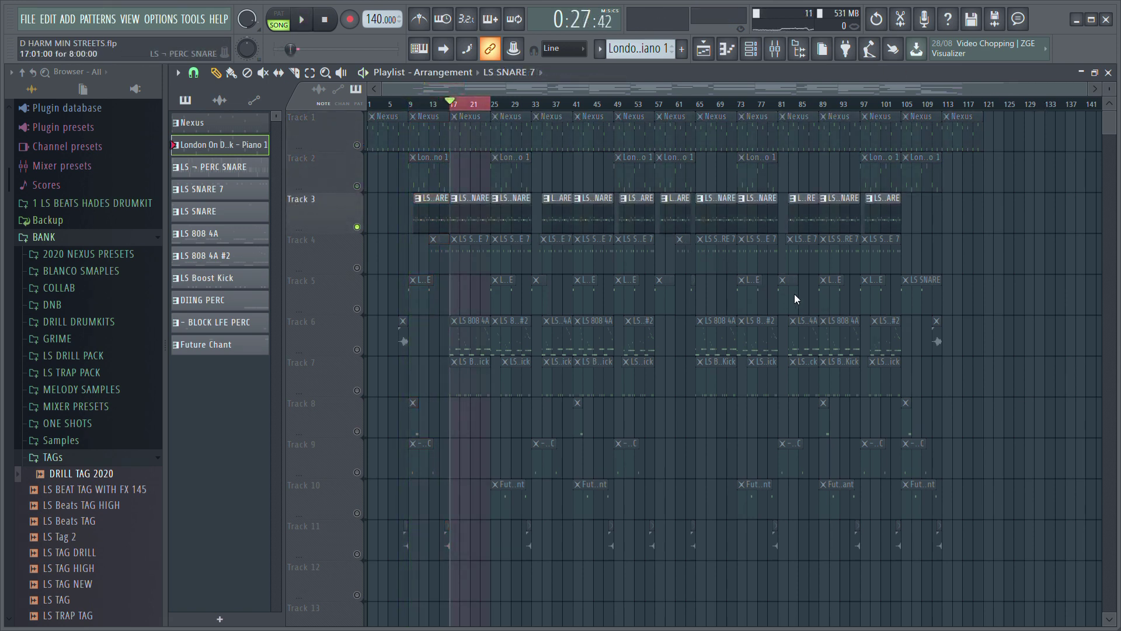
{"action": "double_click", "coordinate": [473, 223]}
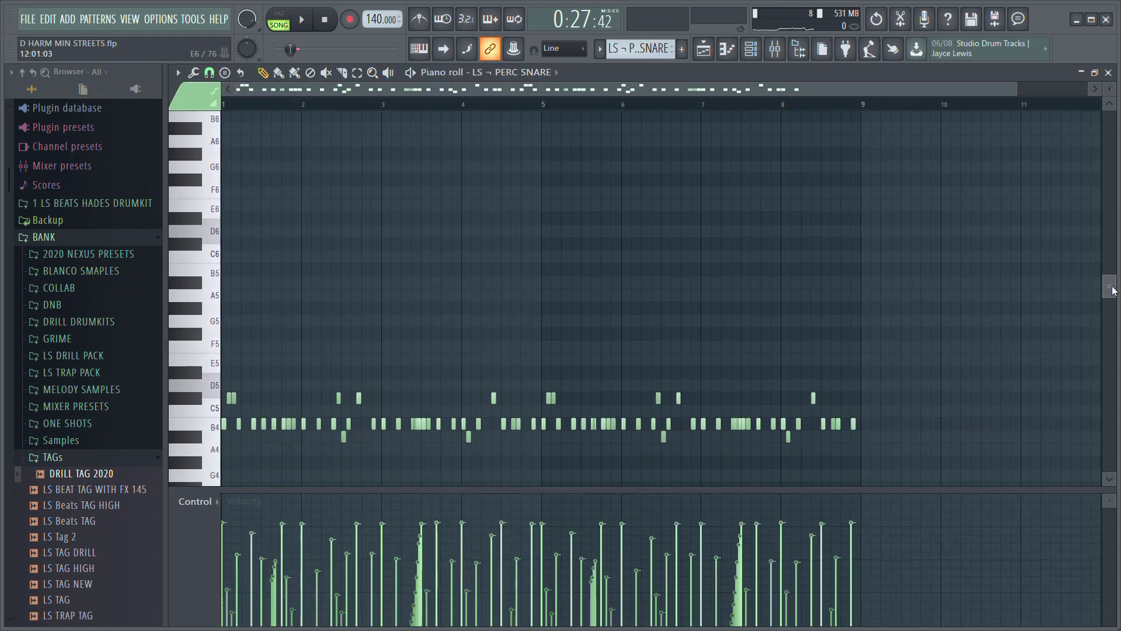
{"action": "key", "text": "space"}
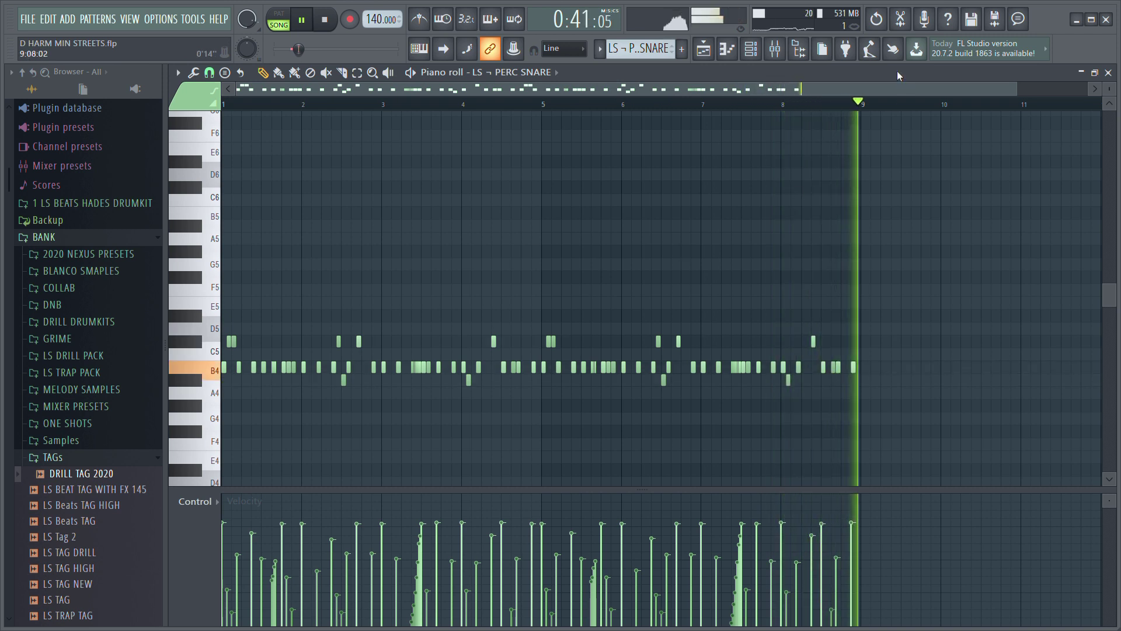
Step: Inspect the Fruity parametric EQ 2 and Fruity delay 2 effects on the LS PERC SNARE mixer track
{"action": "left_click", "coordinate": [784, 53]}
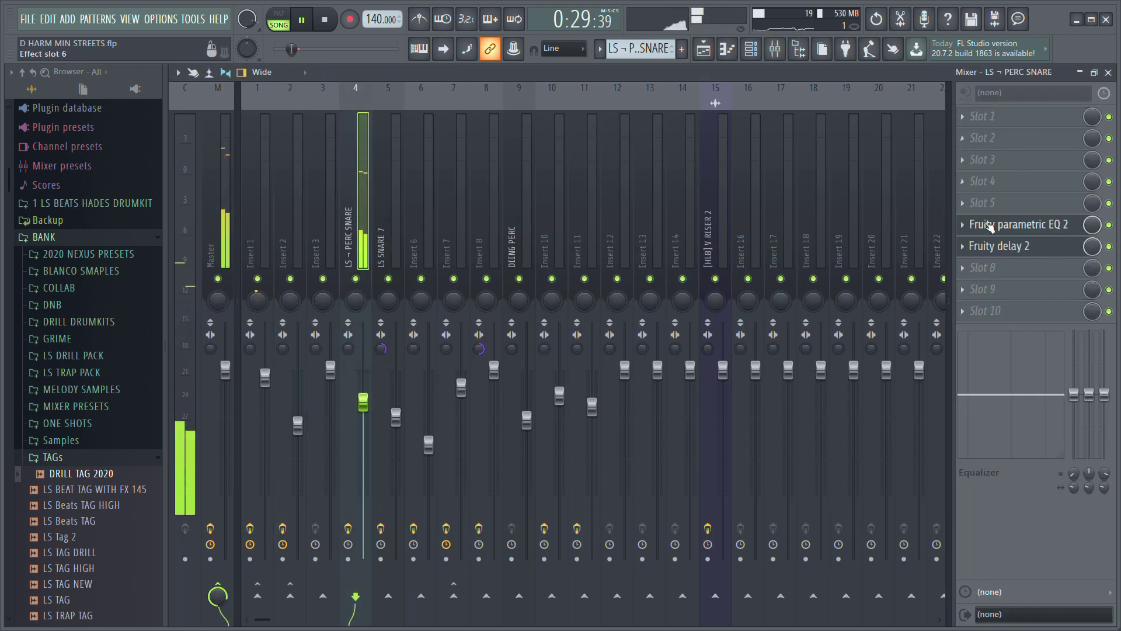
{"action": "left_click", "coordinate": [990, 225]}
{"action": "left_click", "coordinate": [990, 248]}
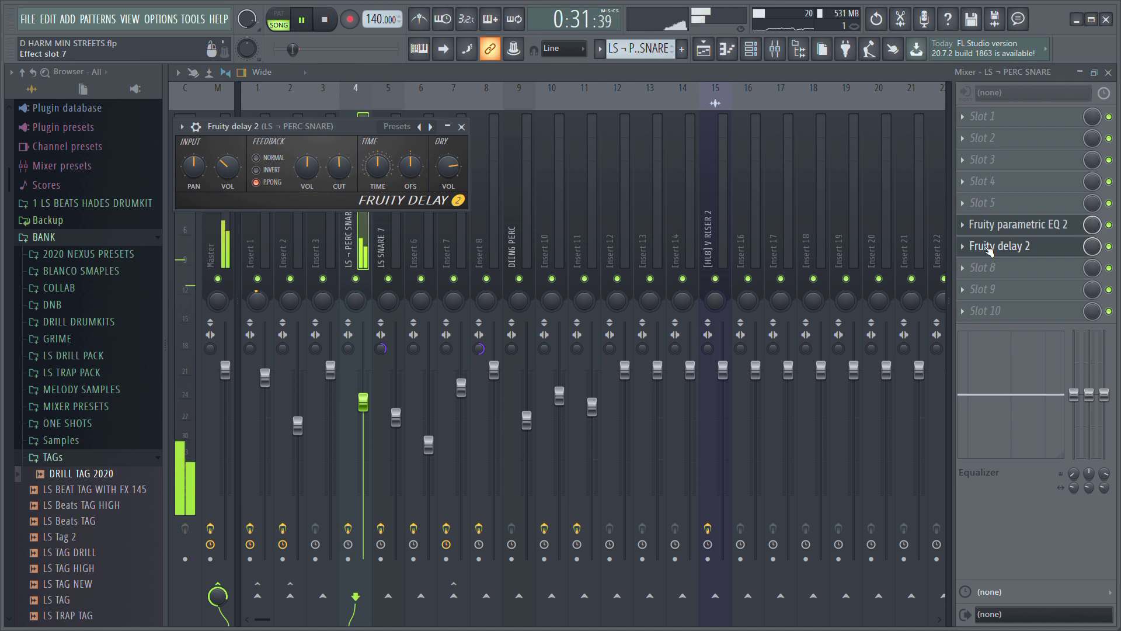
Step: Solo playlist Track 4 and examine the LS SNARE 7 pattern in the piano roll and the channel rack
{"action": "left_click", "coordinate": [704, 49]}
{"action": "key", "text": "space"}
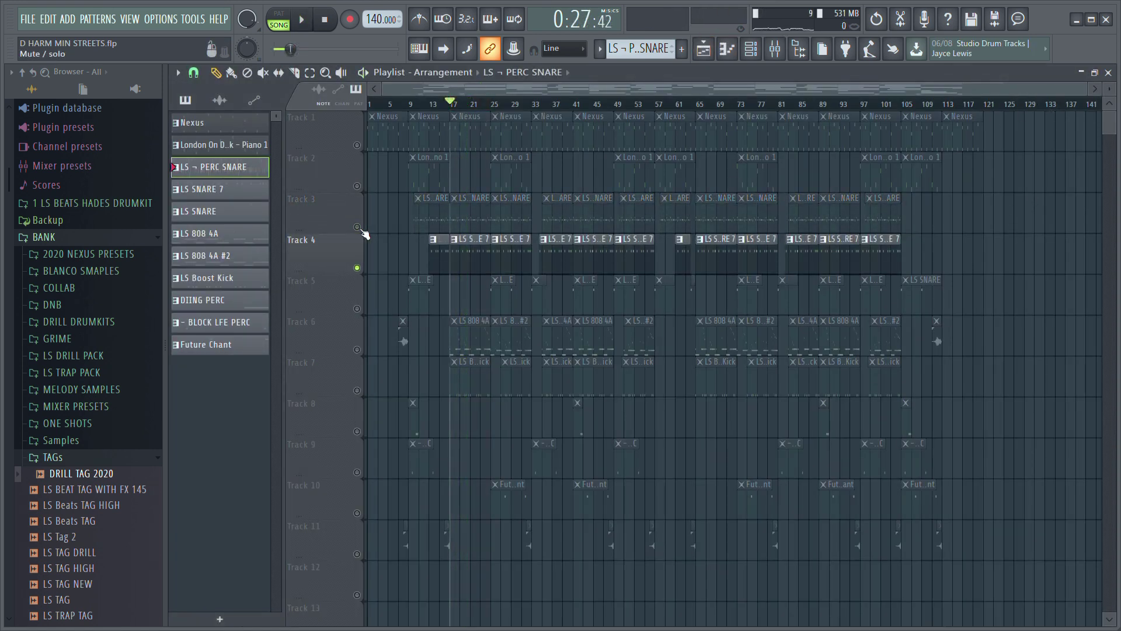
{"action": "double_click", "coordinate": [511, 267]}
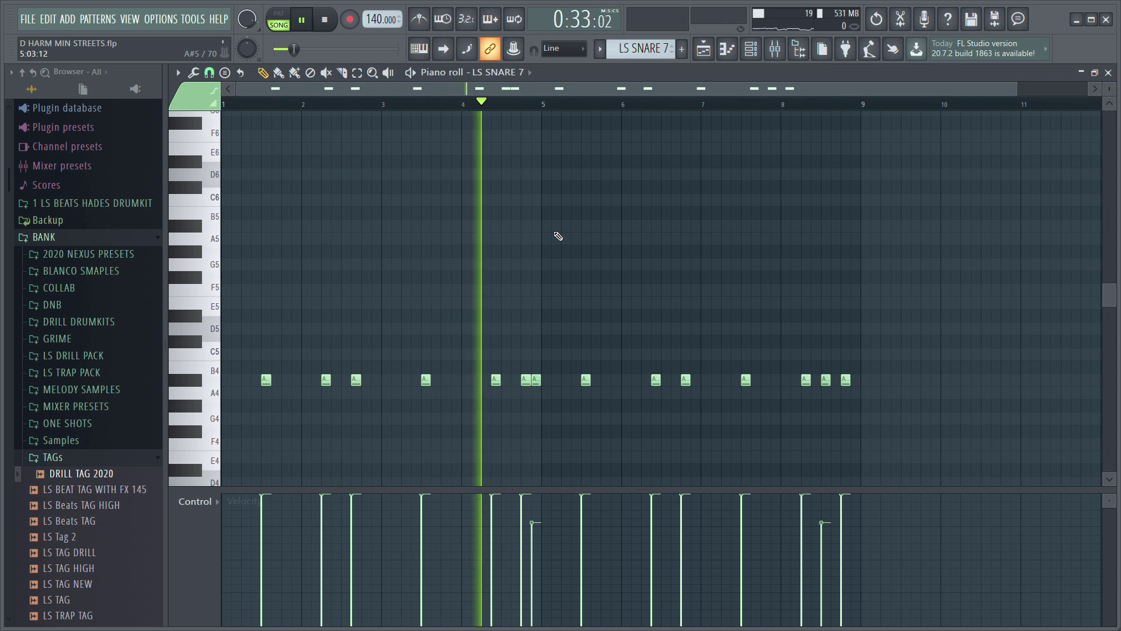
{"action": "left_click", "coordinate": [752, 49]}
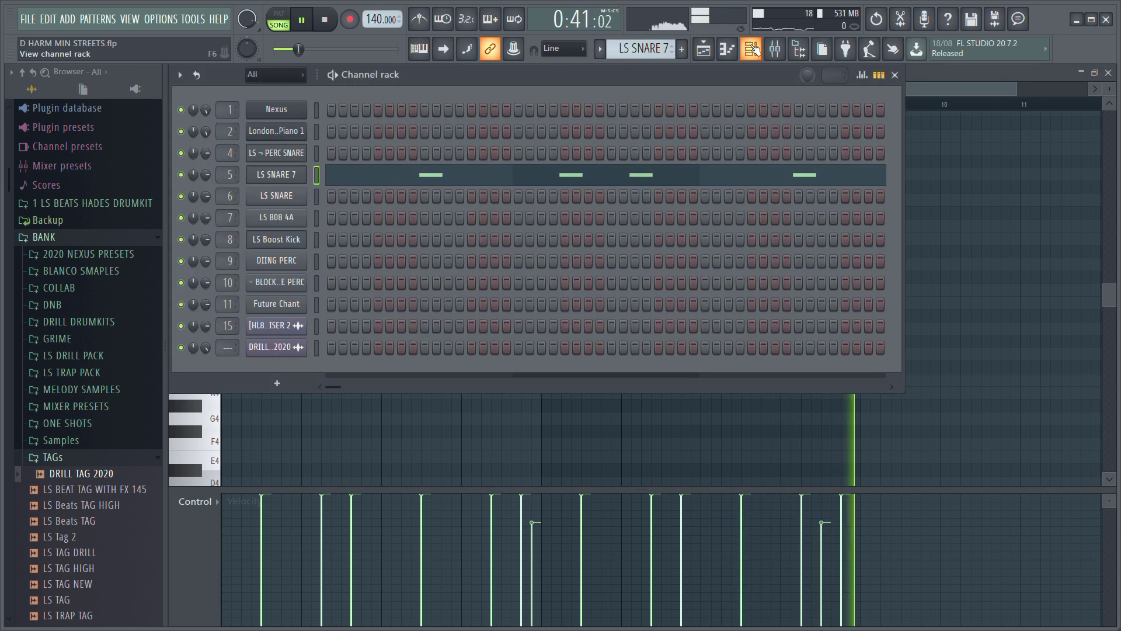
{"action": "left_click", "coordinate": [305, 178]}
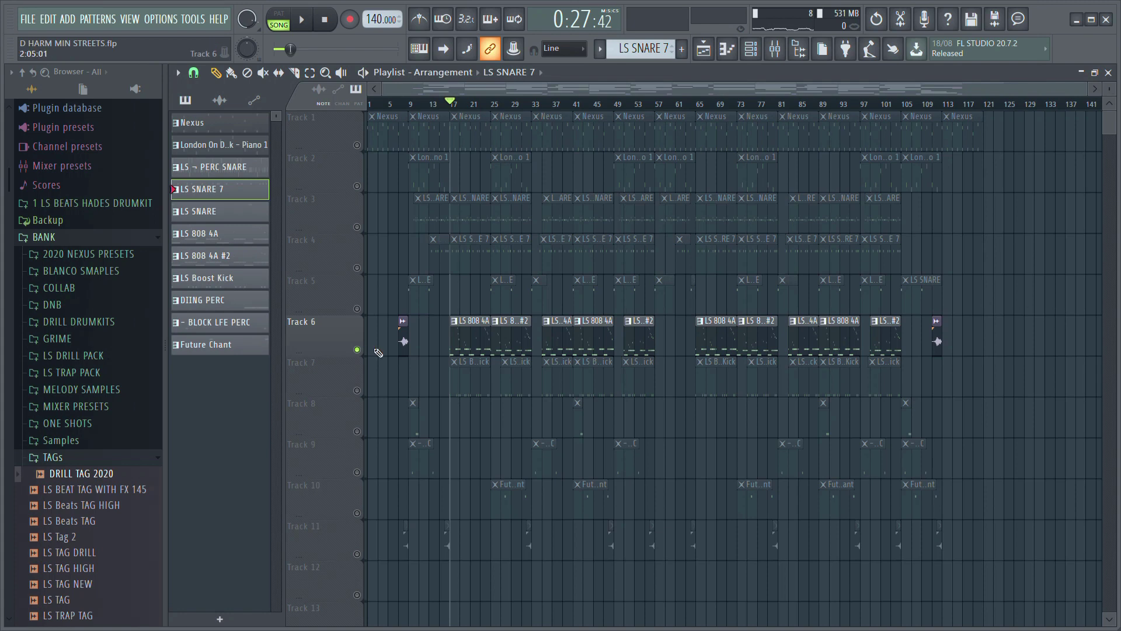
Step: Open the first LS 808 4A clip on Track 6 in the piano roll and play its bass notes
{"action": "double_click", "coordinate": [482, 342]}
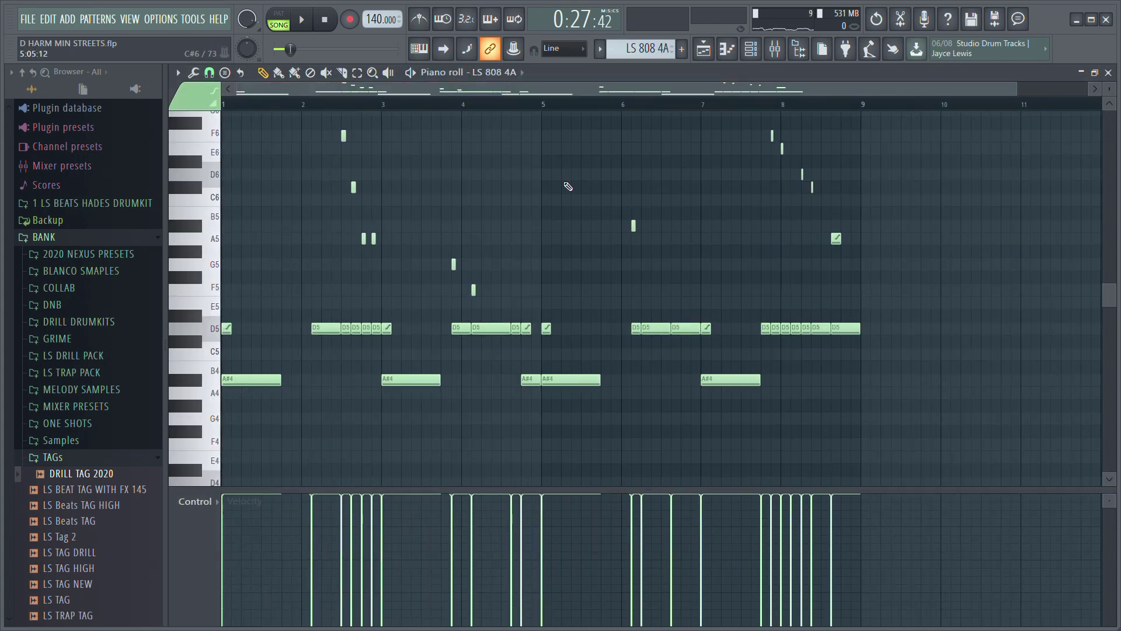
{"action": "left_click_drag", "start_coordinate": [1115, 295], "coordinate": [1115, 284]}
{"action": "key", "text": "space"}
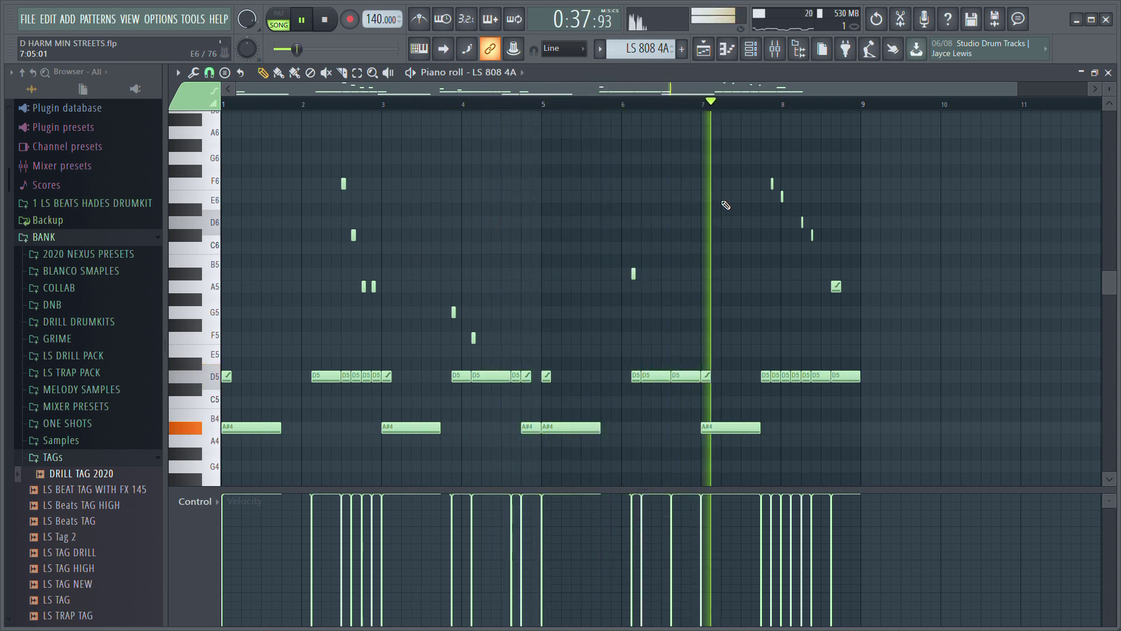
Step: Open the first LS 808 4A #2 clip on Track 6 in the piano roll and play it
{"action": "left_click", "coordinate": [705, 50]}
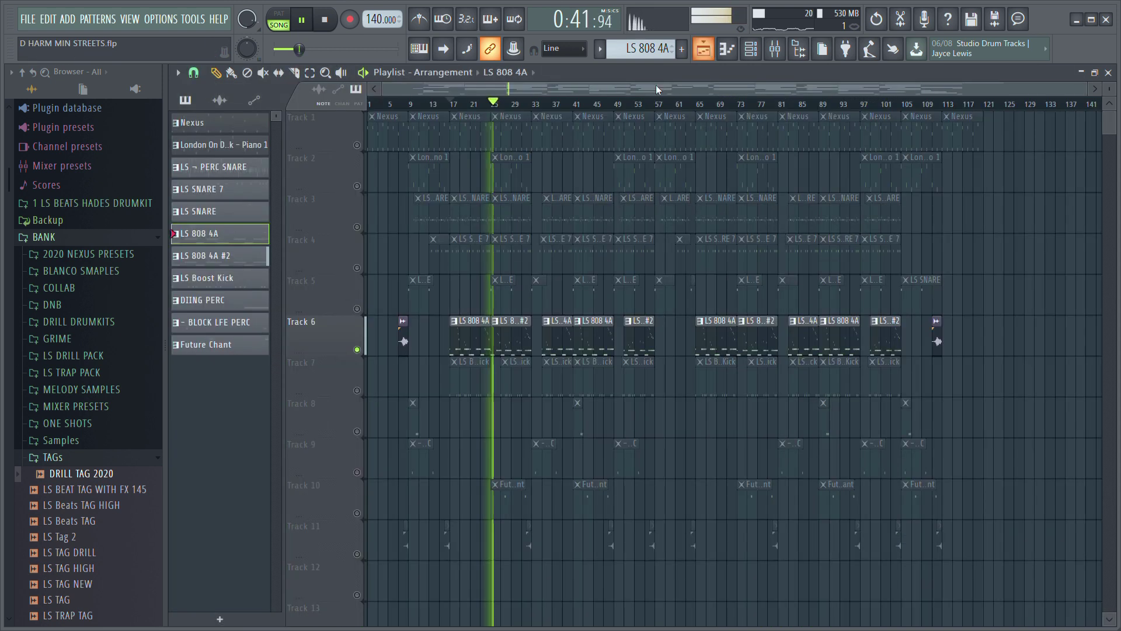
{"action": "double_click", "coordinate": [514, 332]}
{"action": "key", "text": "space"}
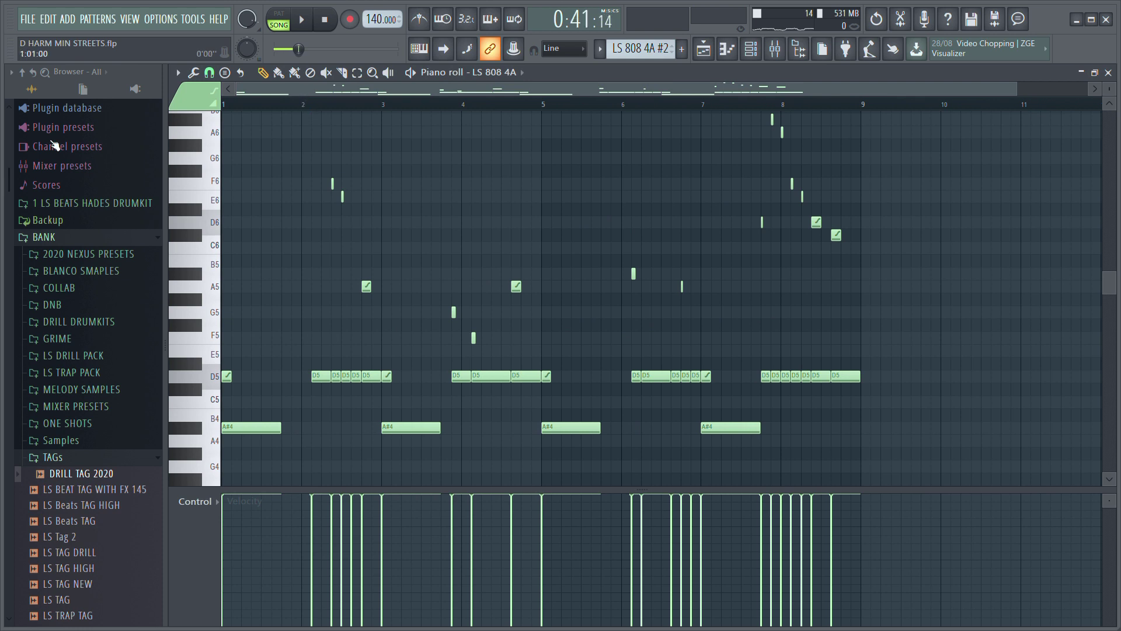
{"action": "key", "text": "space"}
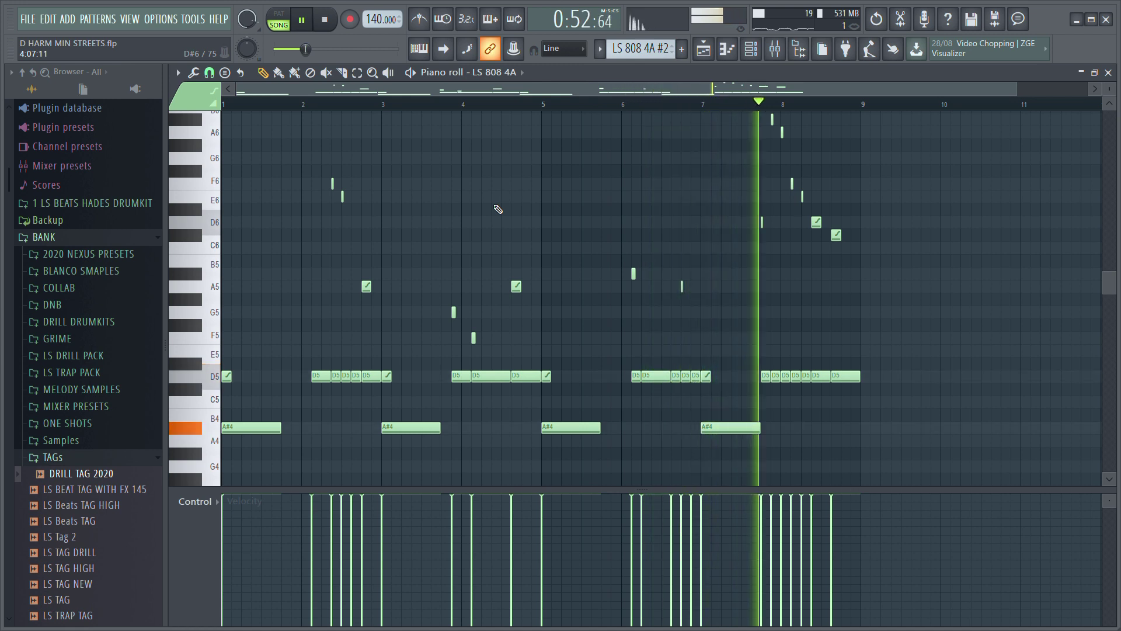
Step: Select bars 17 to 33 in the playlist as the playback range for the 808 clips
{"action": "left_click", "coordinate": [704, 50]}
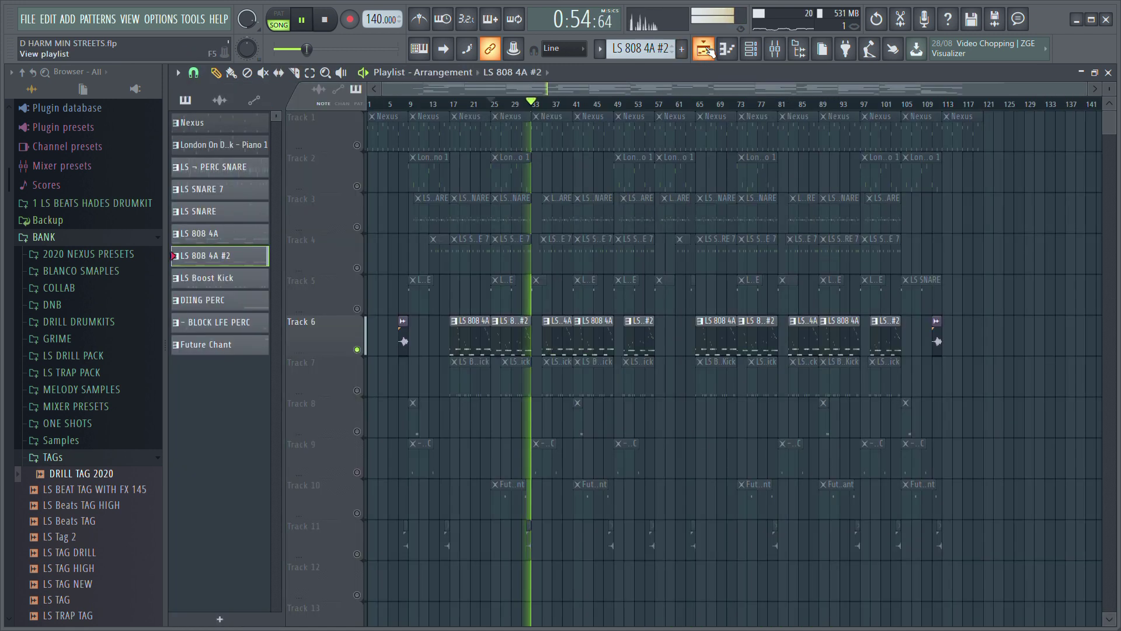
{"action": "left_click", "coordinate": [775, 51]}
{"action": "left_click", "coordinate": [697, 50]}
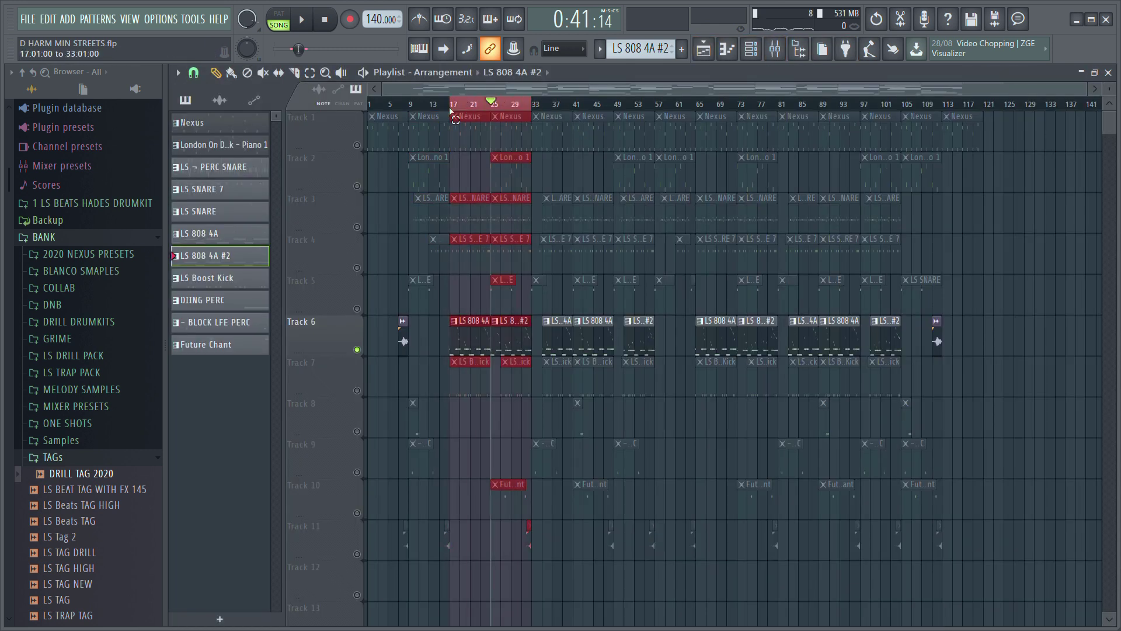
Step: Inspect the effects on mixer Insert 7: the four Fruity parametric EQ 2 instances, Fruity Stereo Shaper and both Fruity Limiters
{"action": "left_click", "coordinate": [775, 51]}
{"action": "left_click", "coordinate": [465, 216]}
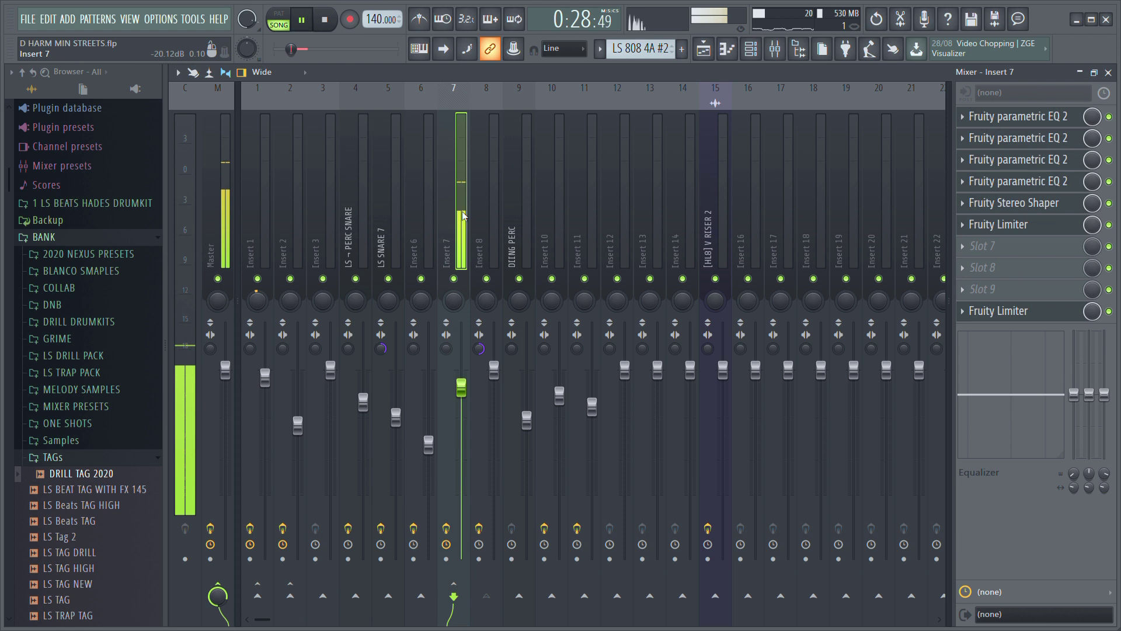
{"action": "left_click", "coordinate": [1051, 117]}
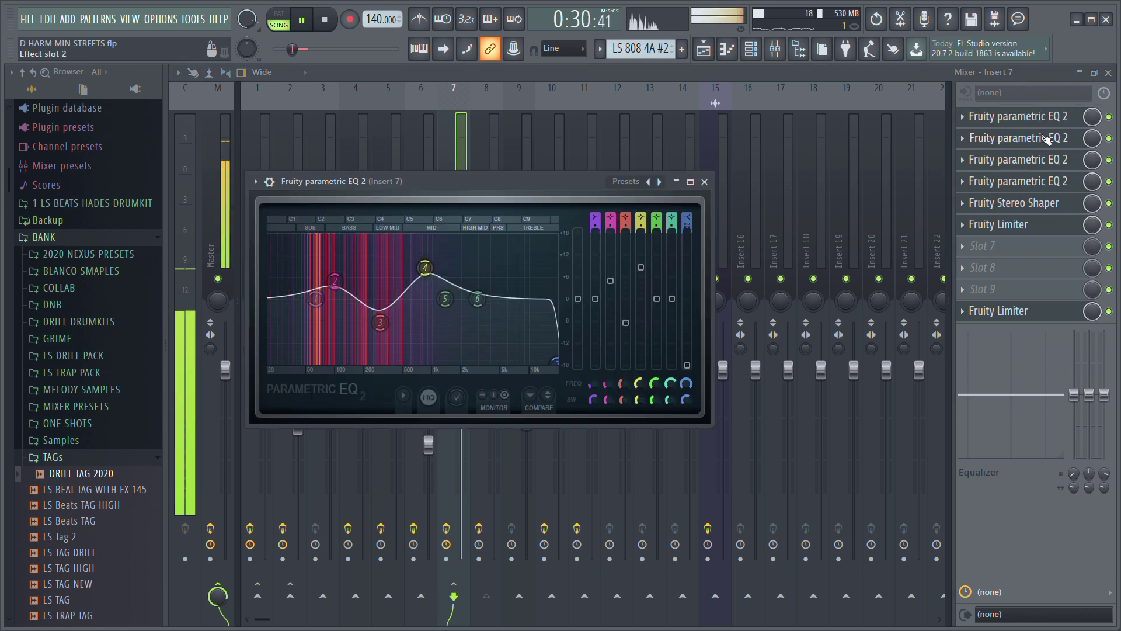
{"action": "left_click", "coordinate": [1028, 138]}
{"action": "left_click", "coordinate": [1042, 159]}
{"action": "left_click", "coordinate": [1005, 181]}
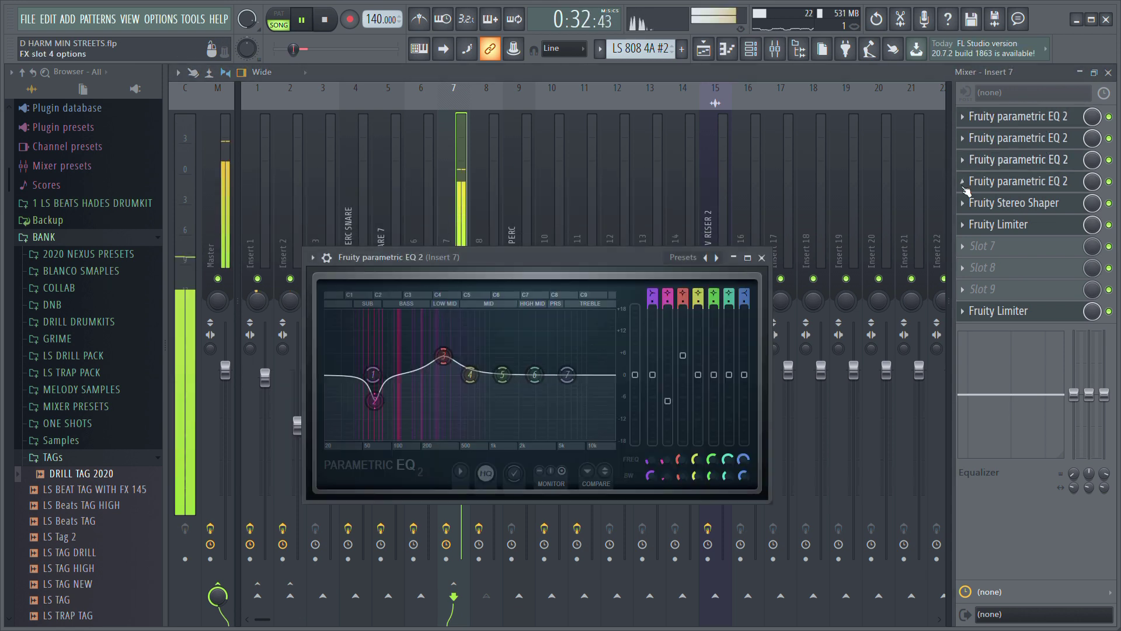
{"action": "left_click", "coordinate": [997, 214]}
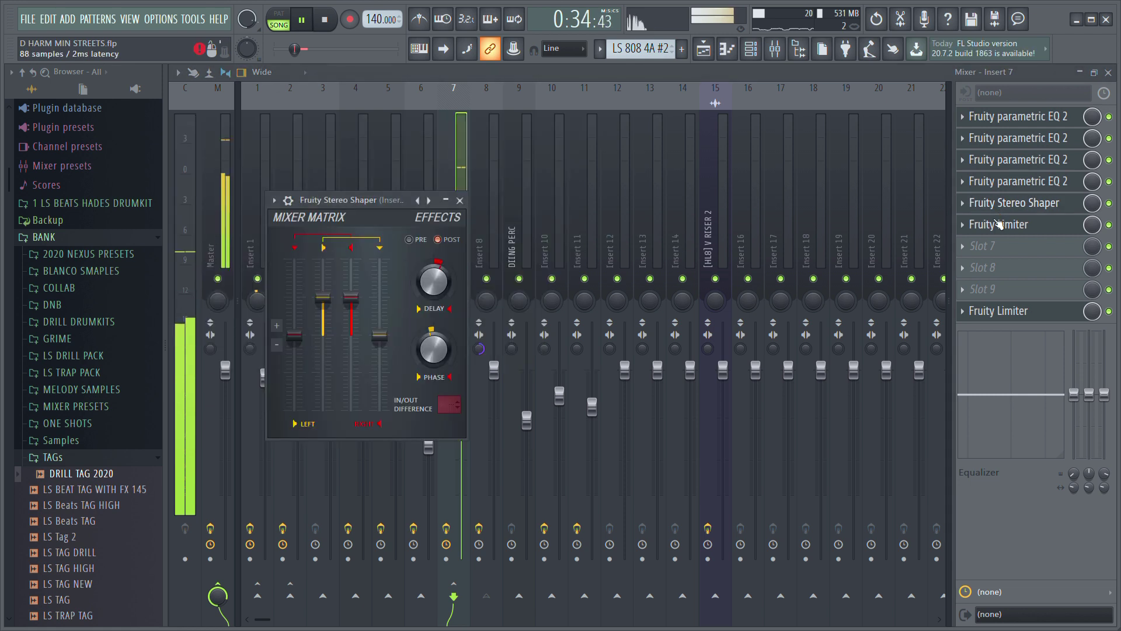
{"action": "left_click", "coordinate": [998, 227]}
{"action": "left_click", "coordinate": [999, 311]}
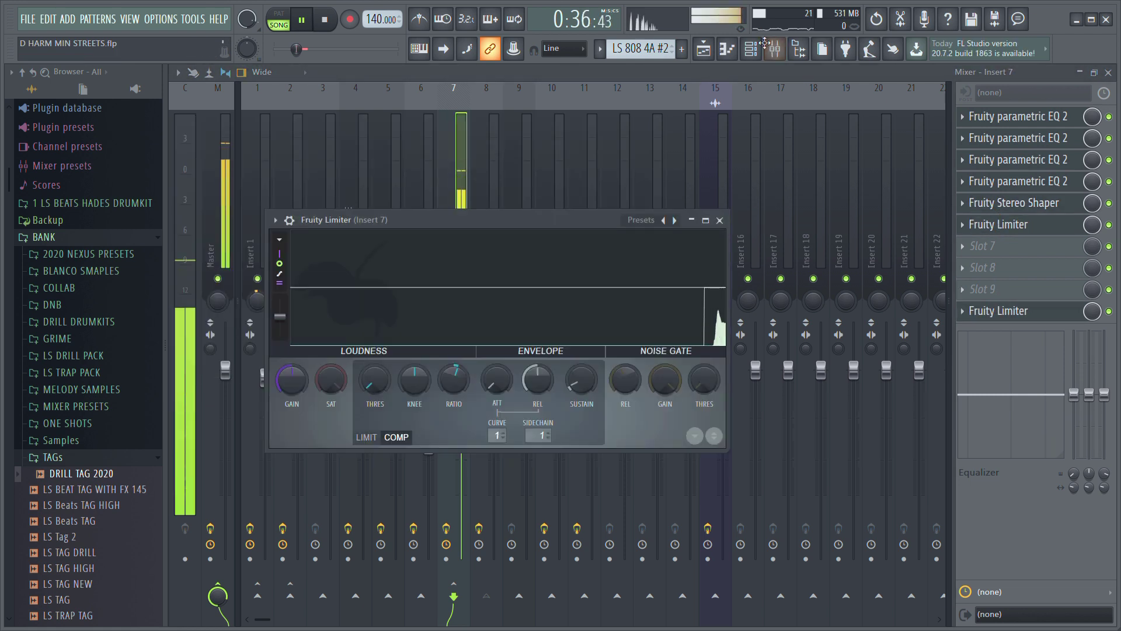
Step: Inspect the LS 808 4A channel's sample waveform and its miscellaneous functions page
{"action": "left_click", "coordinate": [704, 49]}
{"action": "key", "text": "ctrl+s"}
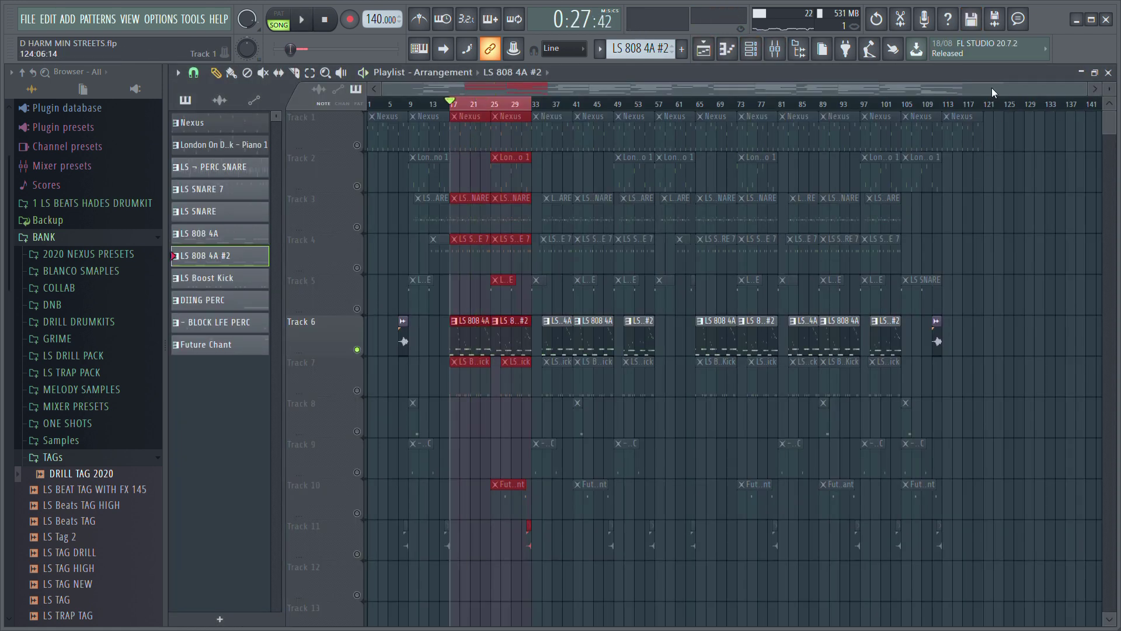
{"action": "left_click", "coordinate": [752, 49]}
{"action": "left_click", "coordinate": [289, 224]}
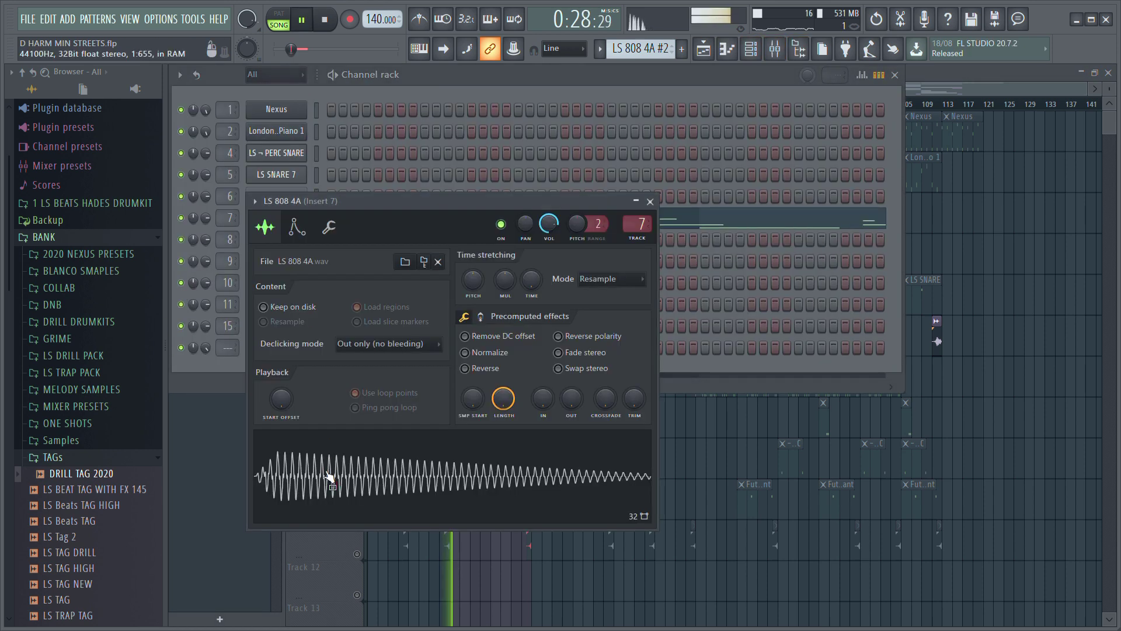
{"action": "left_click", "coordinate": [329, 226]}
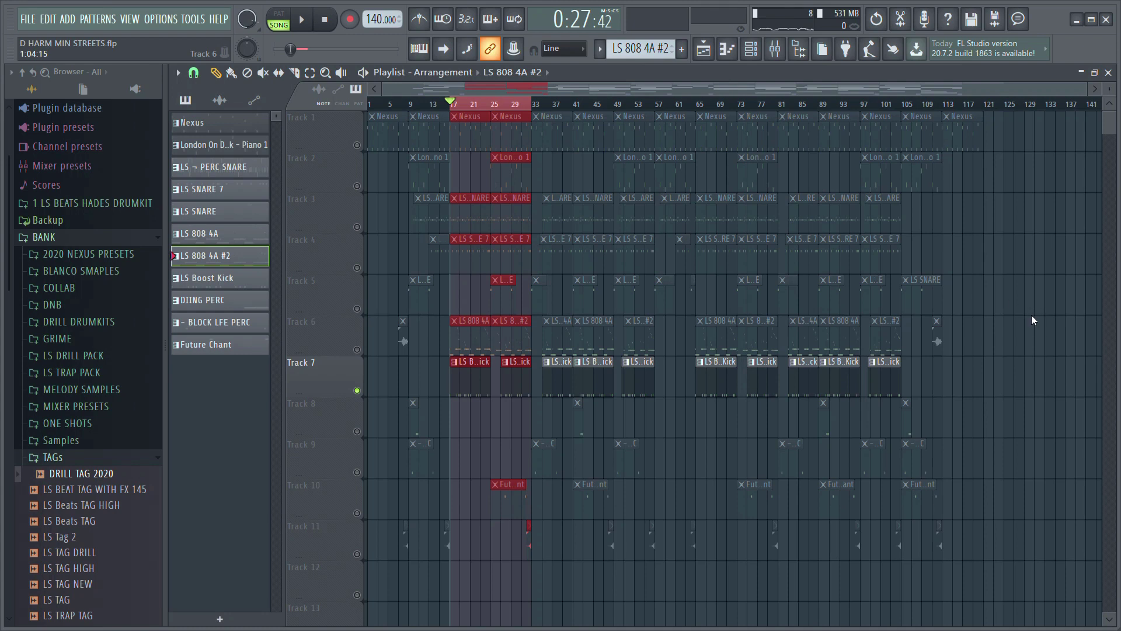
Step: Open the first LS Boost Kick clip on Track 7 in the piano roll and play its kick notes
{"action": "double_click", "coordinate": [468, 374]}
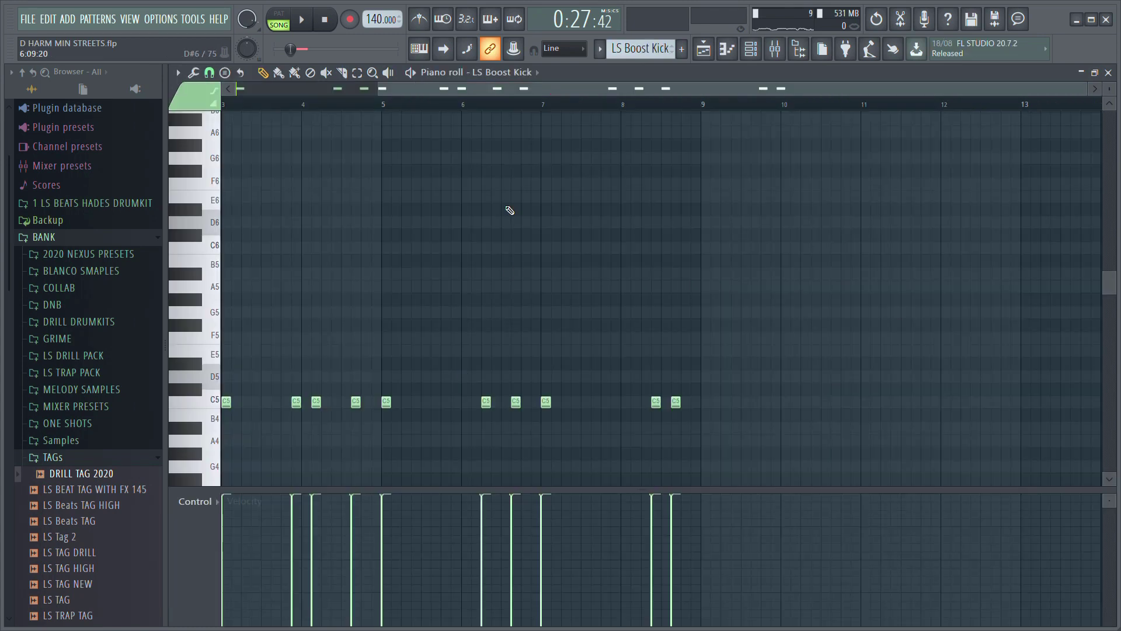
{"action": "key", "text": "space"}
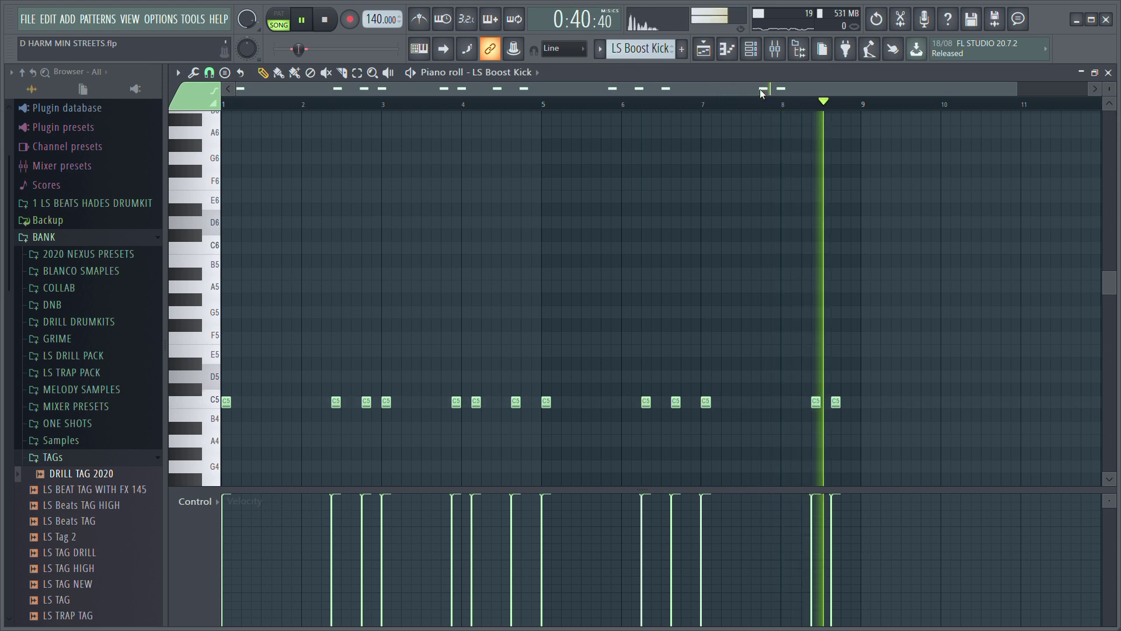
{"action": "left_click", "coordinate": [703, 50]}
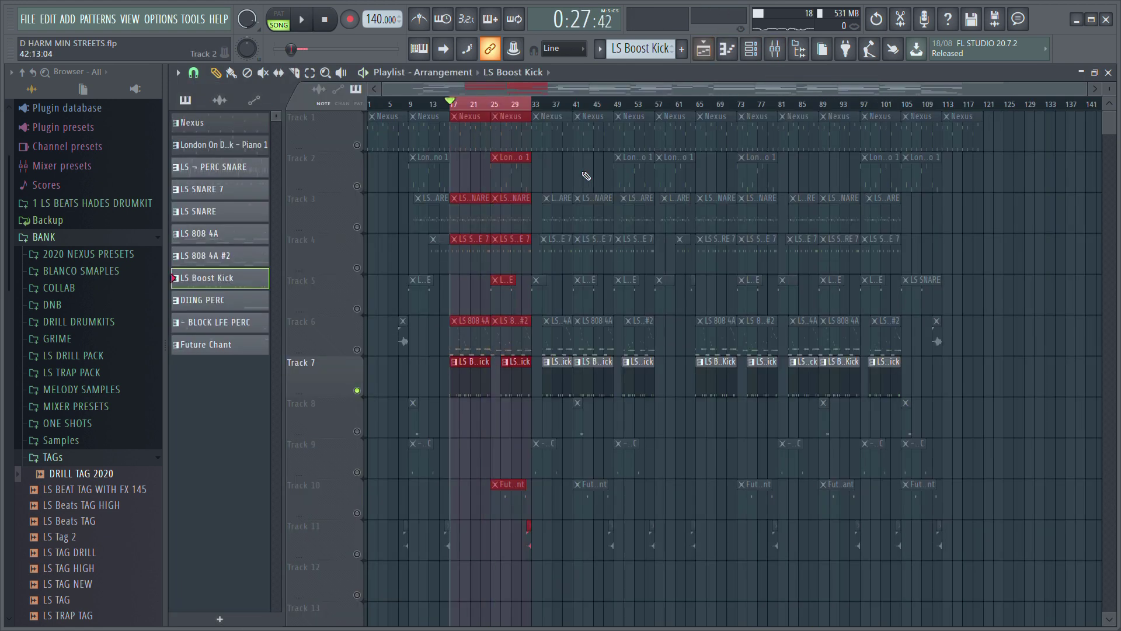
Step: Open the LS Boost Kick channel's sampler settings and show its switchable precomputed effects, such as Normalize and Reverse
{"action": "left_click", "coordinate": [758, 53]}
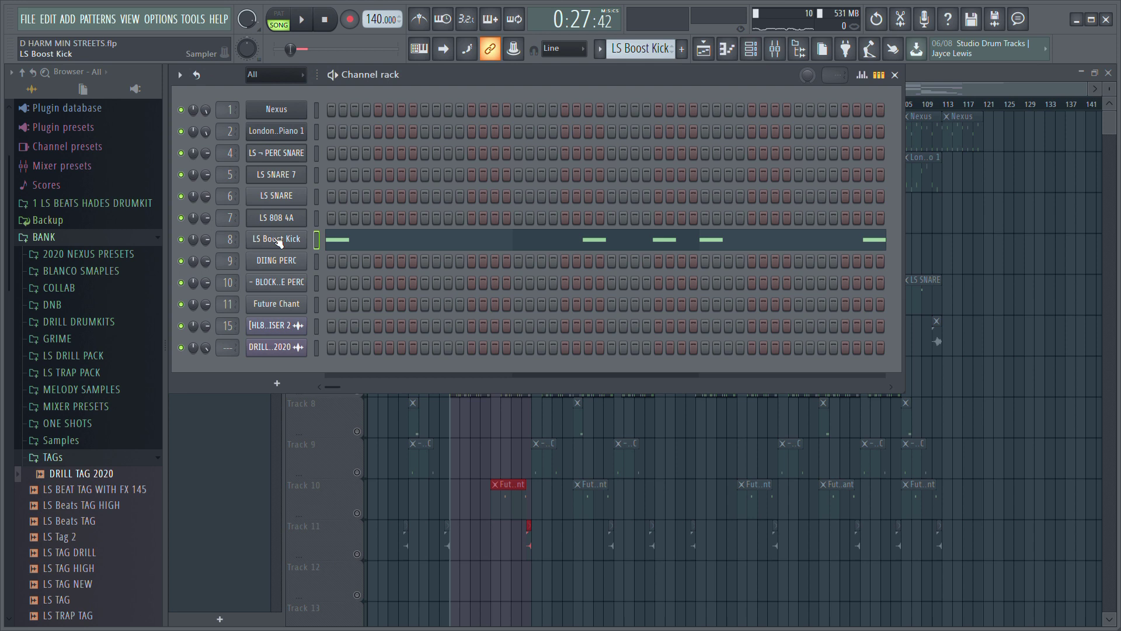
{"action": "left_click", "coordinate": [278, 241]}
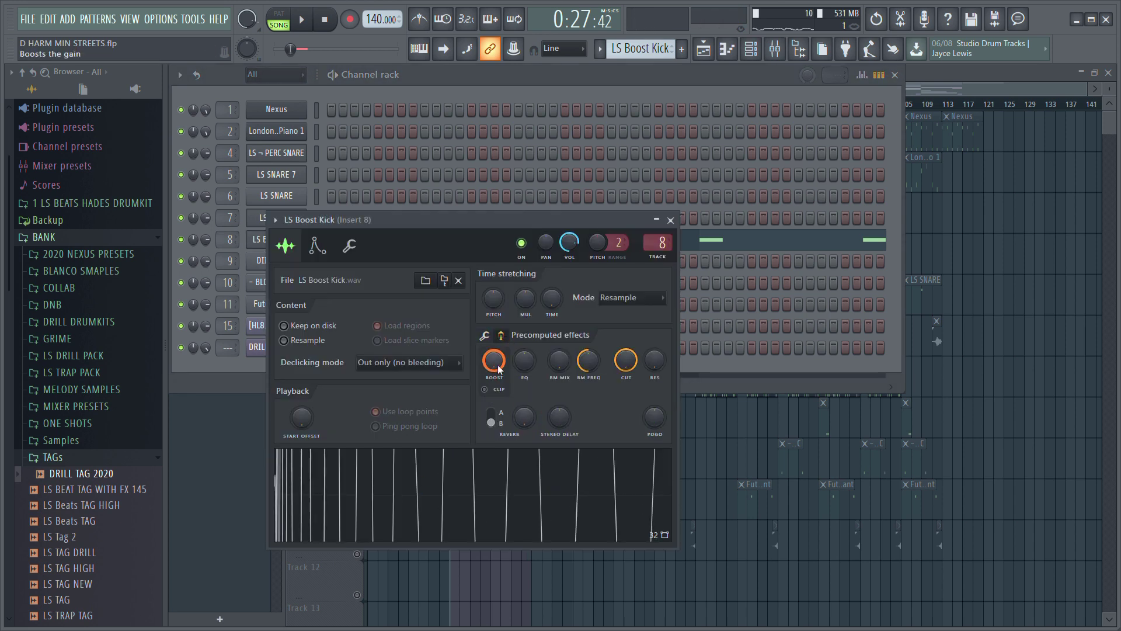
{"action": "left_click", "coordinate": [484, 335]}
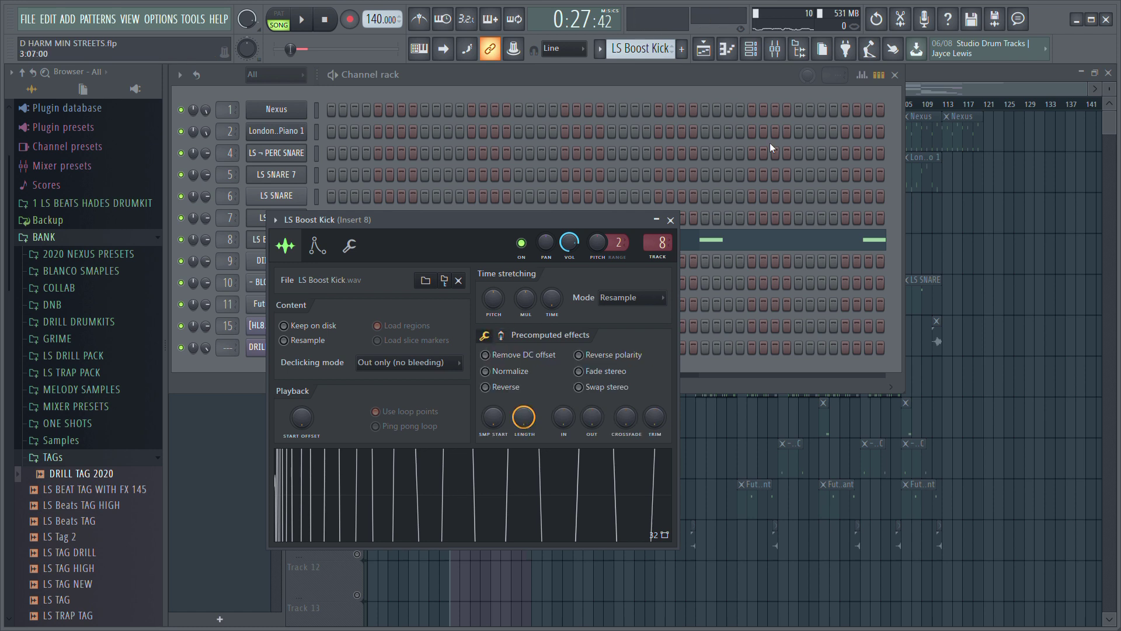
Step: Inspect the Fruity parametric EQ 2 and Maximus effects on the Master mixer track
{"action": "left_click", "coordinate": [775, 51]}
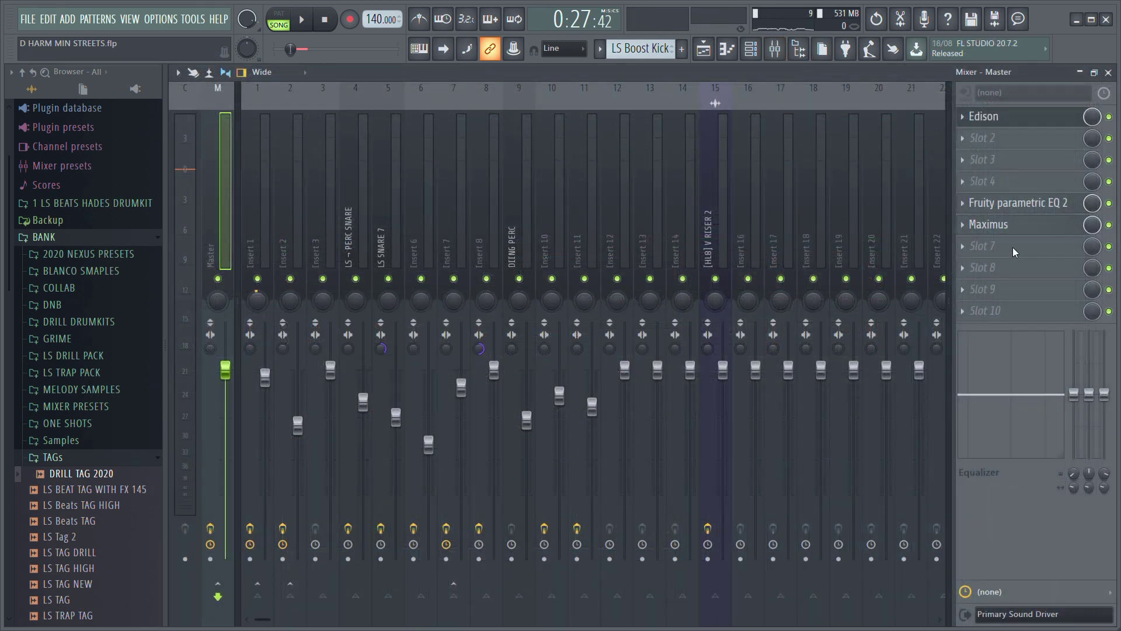
{"action": "left_click", "coordinate": [1005, 211]}
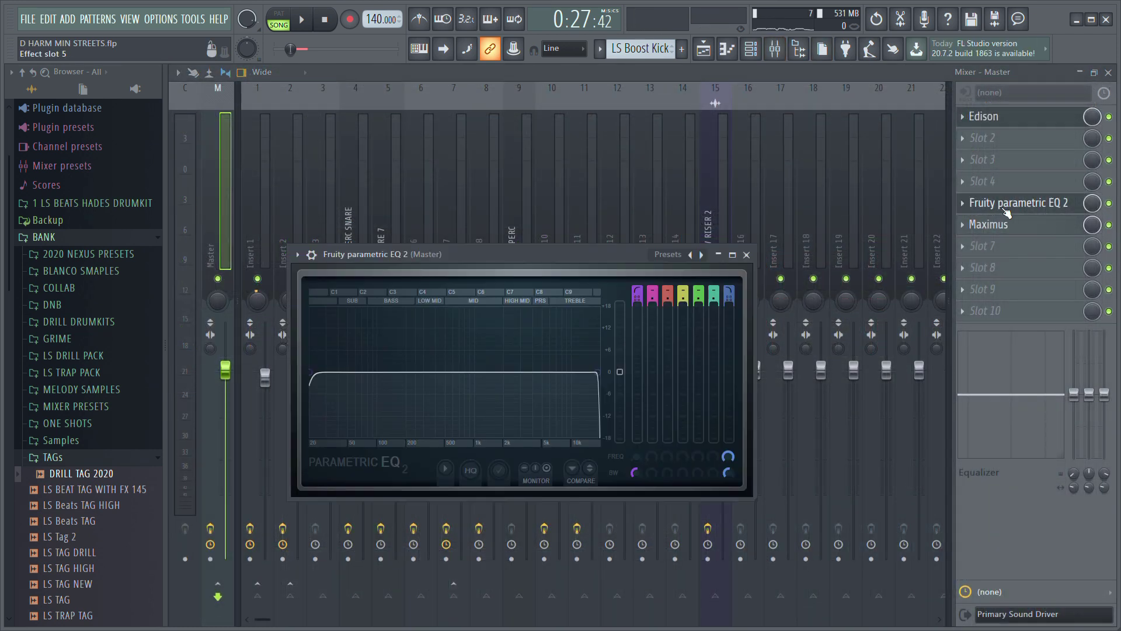
{"action": "left_click", "coordinate": [1001, 233]}
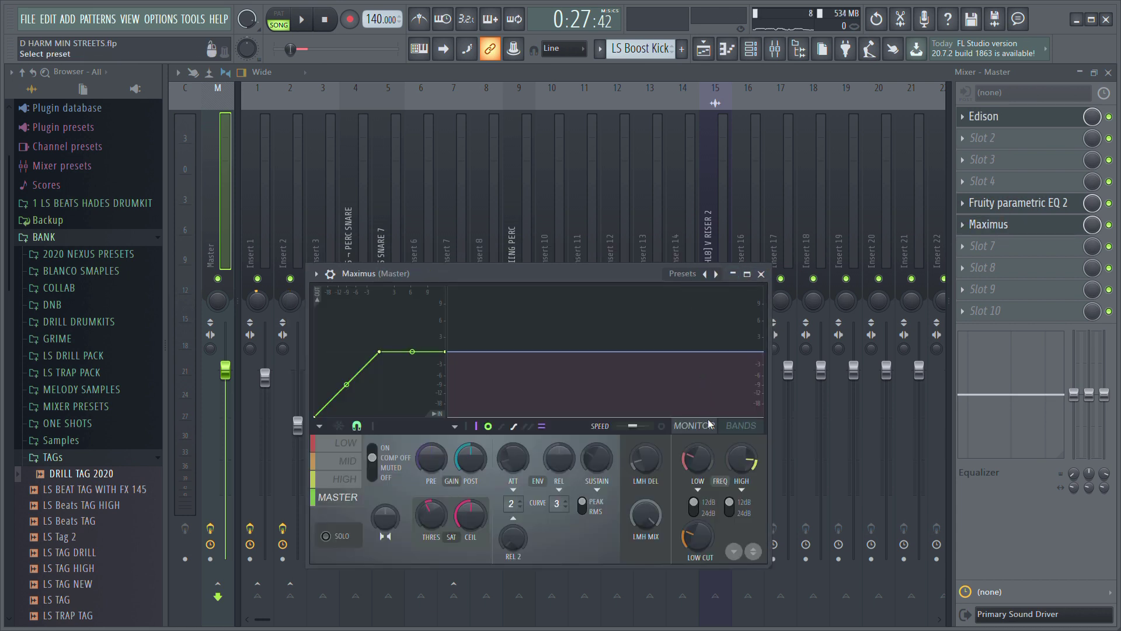
{"action": "left_click", "coordinate": [664, 178]}
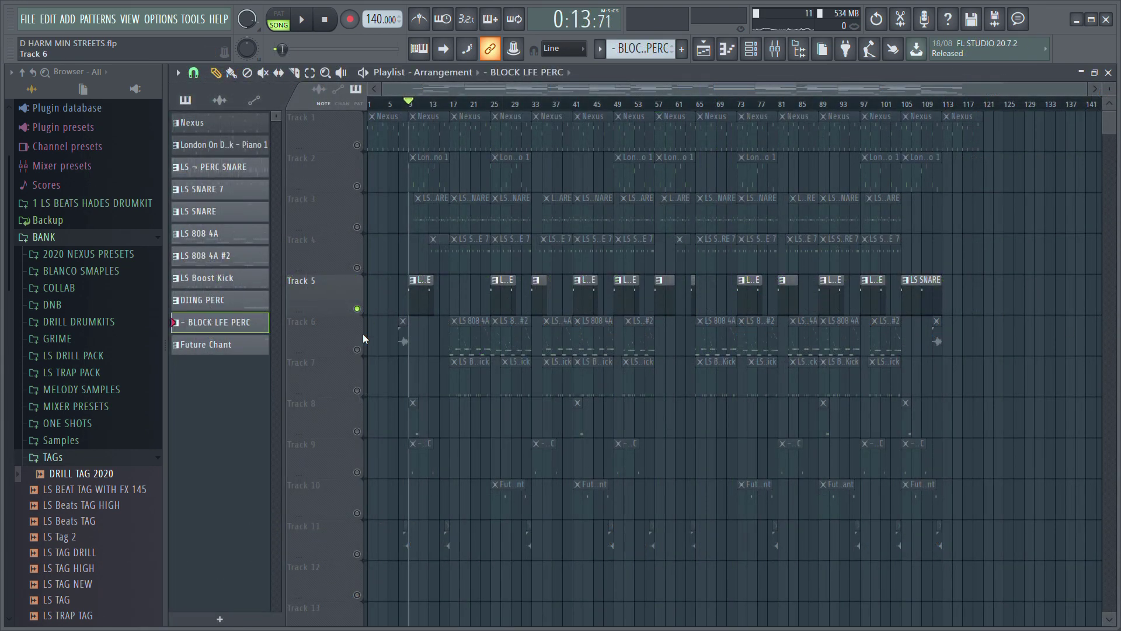
Step: Play the first LS SNARE clip on Track 5 in the piano roll and view its channel's sampler settings
{"action": "double_click", "coordinate": [424, 306]}
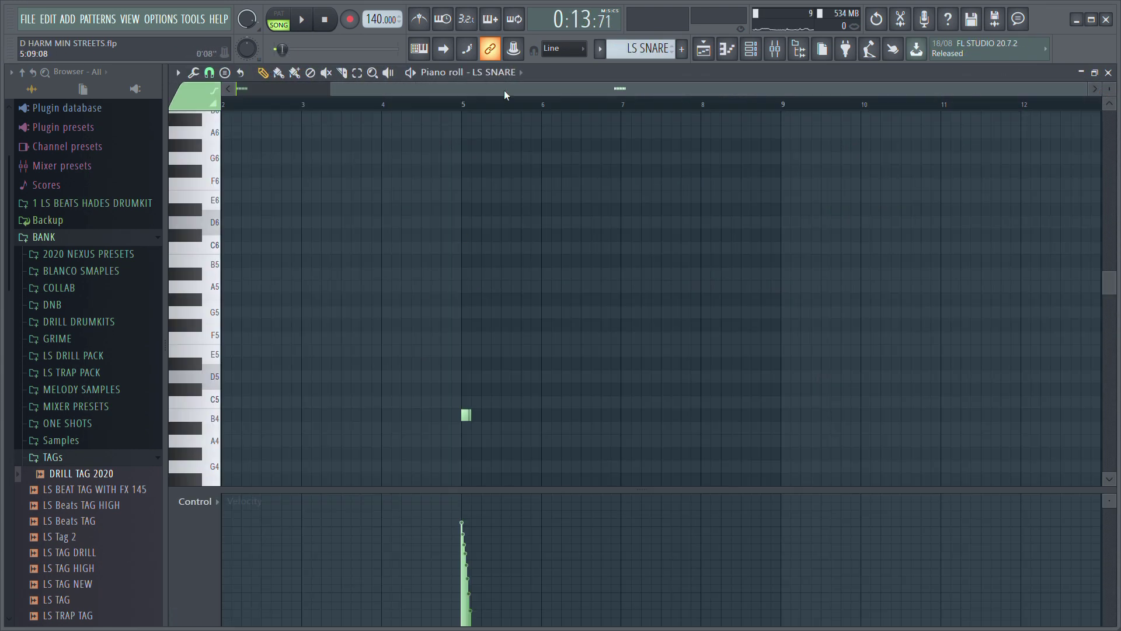
{"action": "key", "text": "space"}
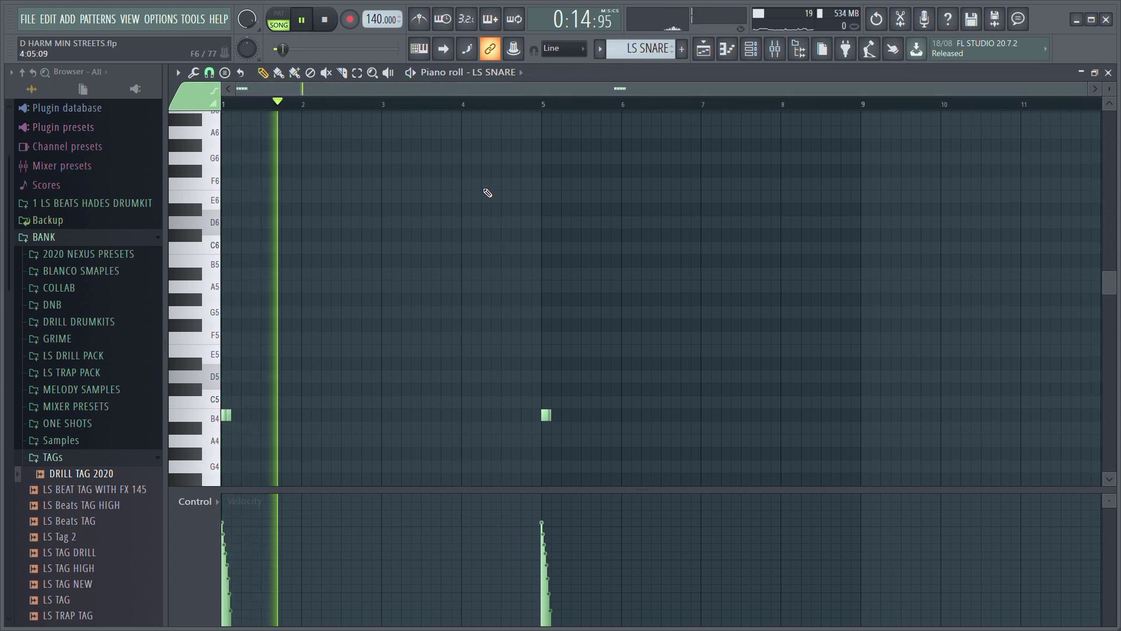
{"action": "left_click", "coordinate": [753, 51]}
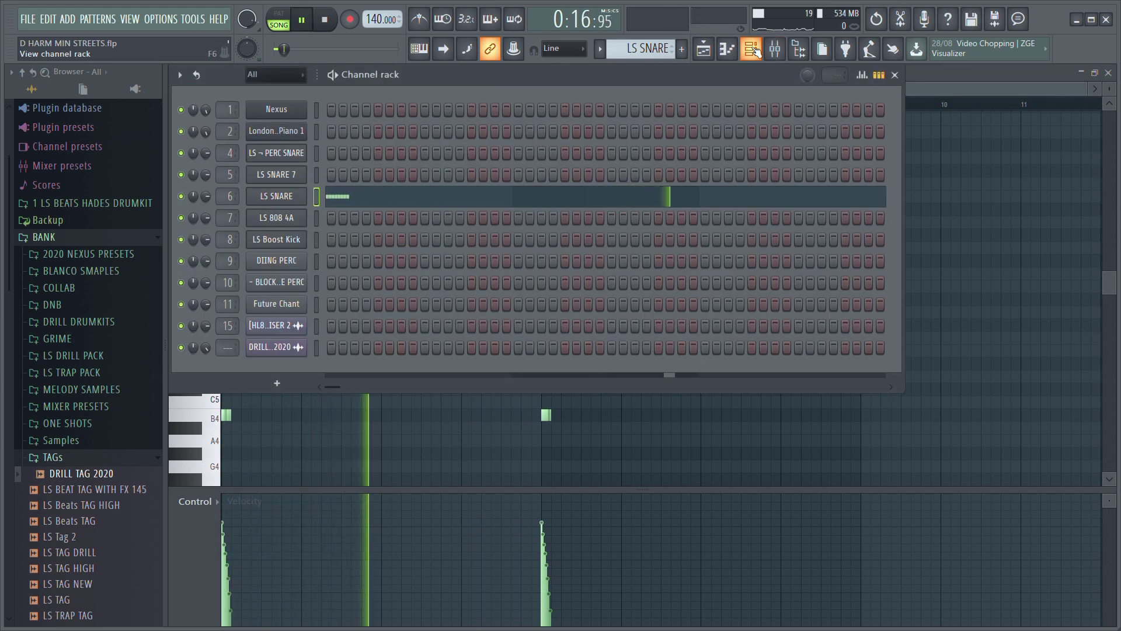
{"action": "left_click", "coordinate": [292, 195]}
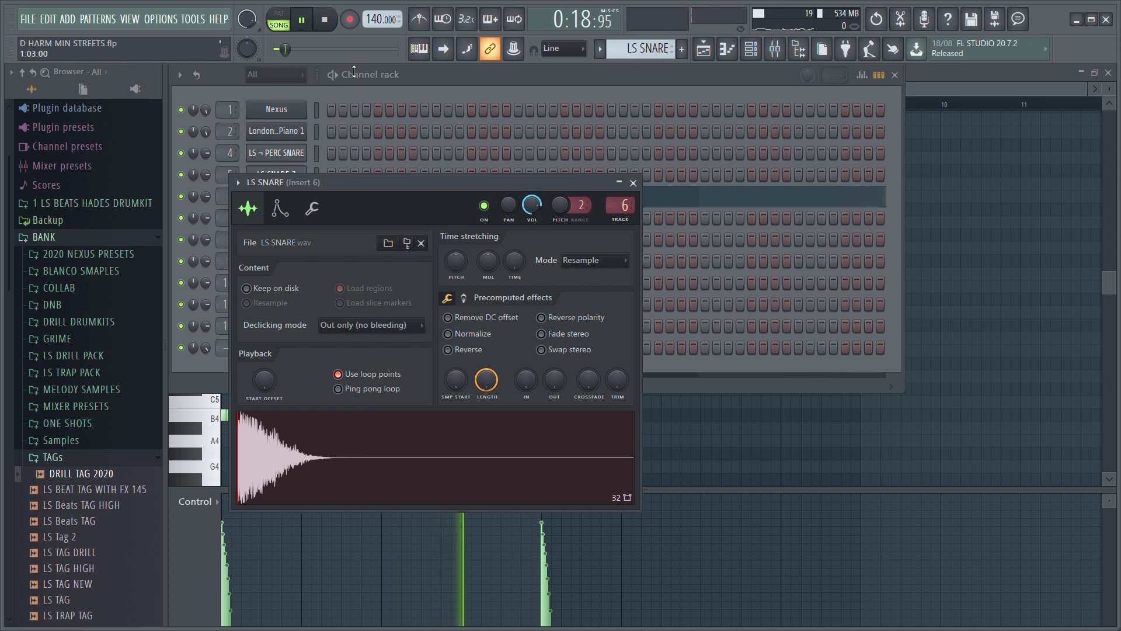
{"action": "key", "text": "space"}
{"action": "left_click", "coordinate": [324, 23]}
{"action": "left_click", "coordinate": [691, 59]}
Step: Play the snare while inspecting mixer Insert 6's Fruity parametric EQ 2, Fruity Reeverb 2 and Fruity delay 2, and return to the playlist
{"action": "key", "text": "space"}
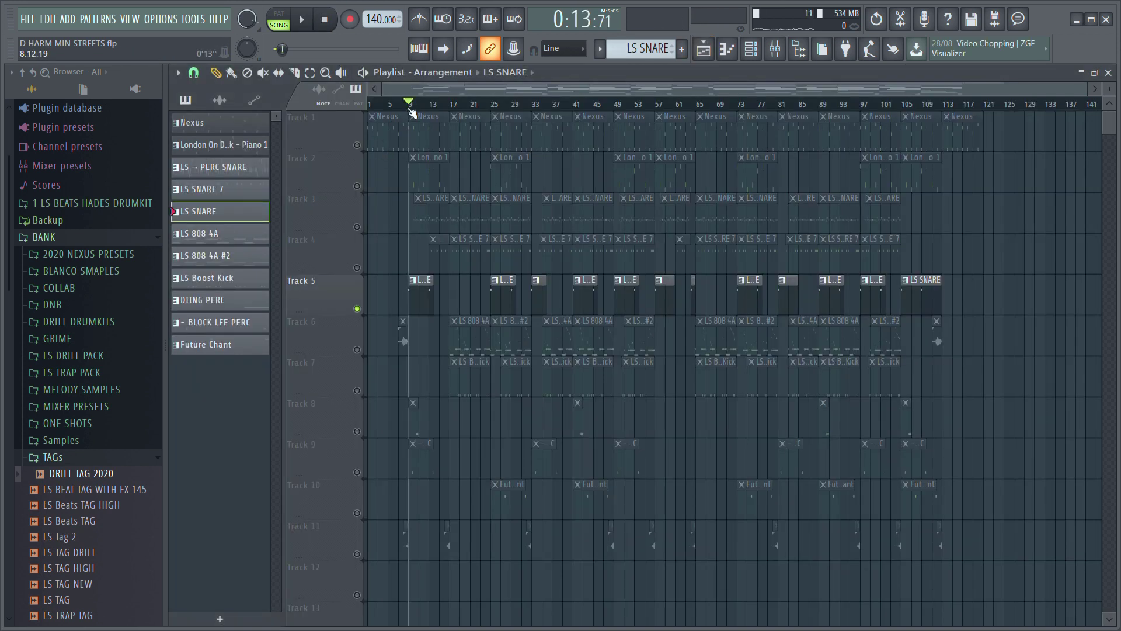
{"action": "left_click", "coordinate": [775, 50]}
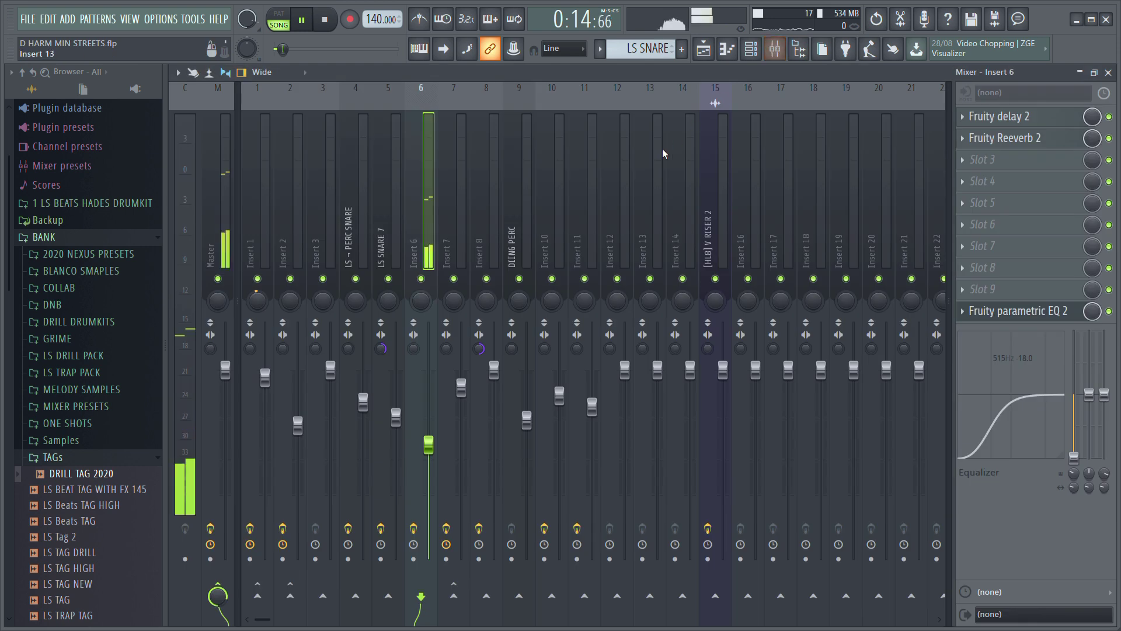
{"action": "left_click", "coordinate": [1018, 311]}
{"action": "left_click", "coordinate": [1018, 140]}
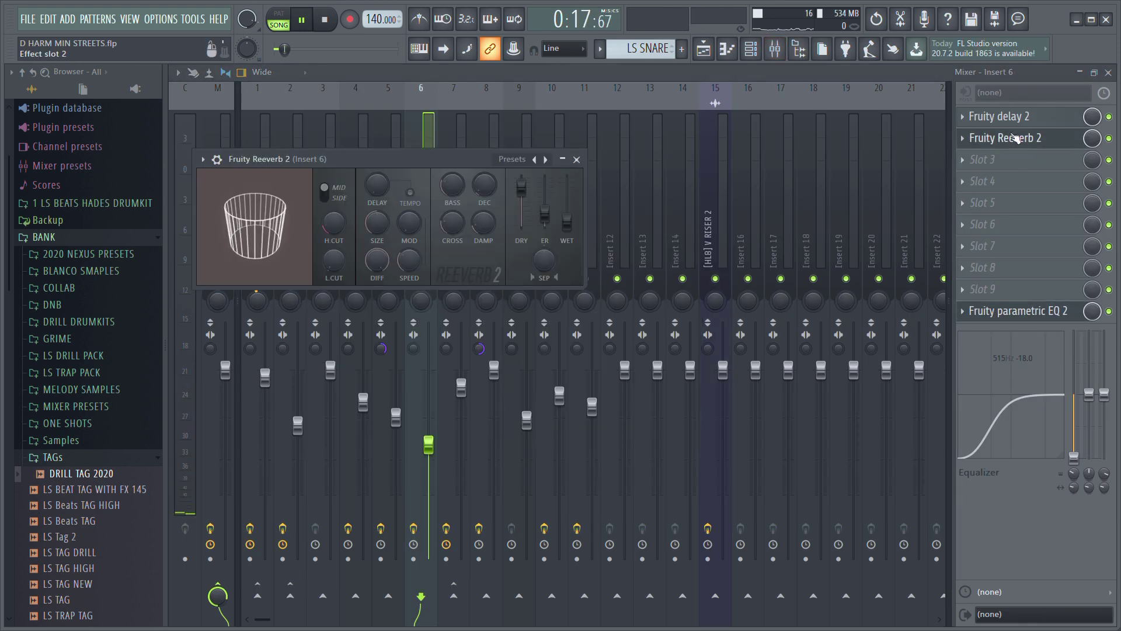
{"action": "left_click", "coordinate": [1014, 120]}
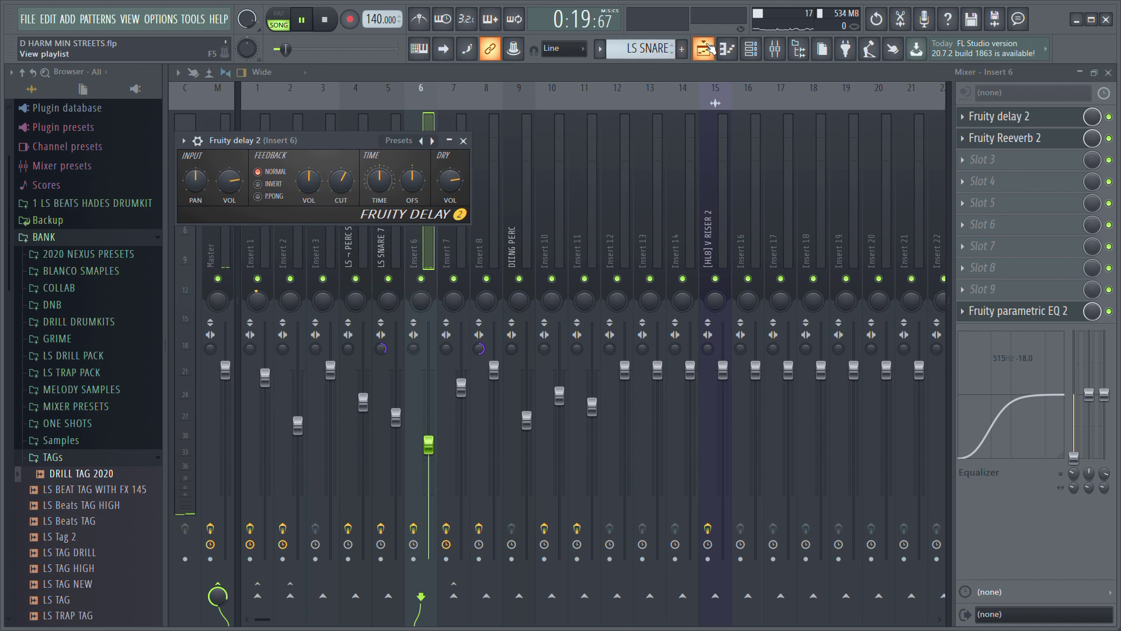
{"action": "key", "text": "F5"}
{"action": "key", "text": "space"}
Step: Unmute Track 8 and play its first DIING PERC clip in the piano roll
{"action": "left_click", "coordinate": [357, 431]}
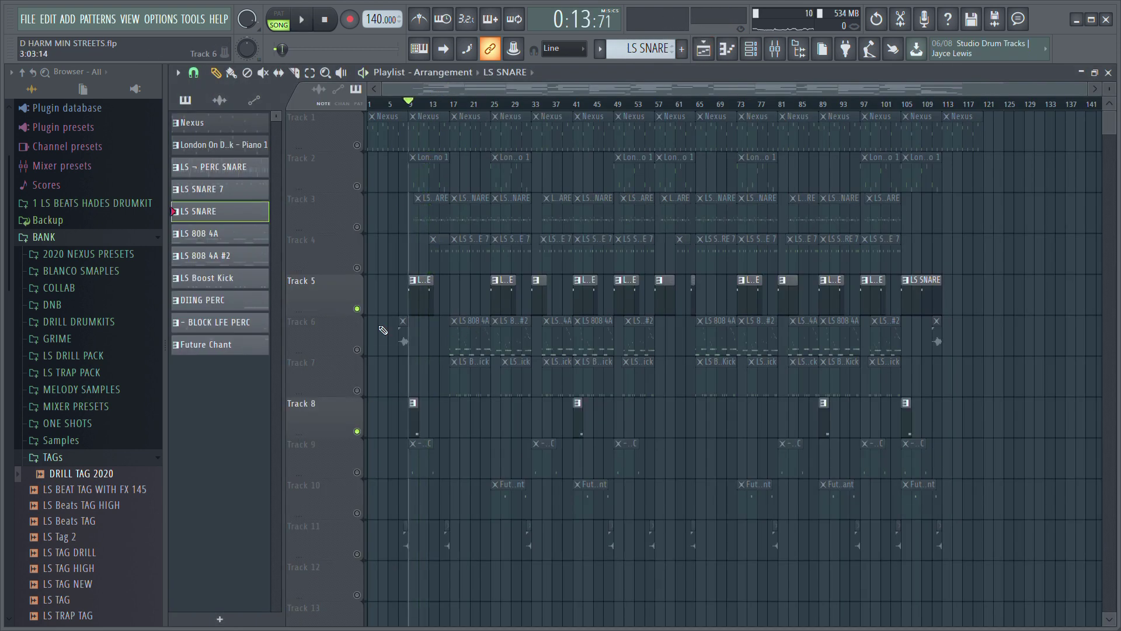
{"action": "key", "text": "space"}
{"action": "double_click", "coordinate": [415, 417]}
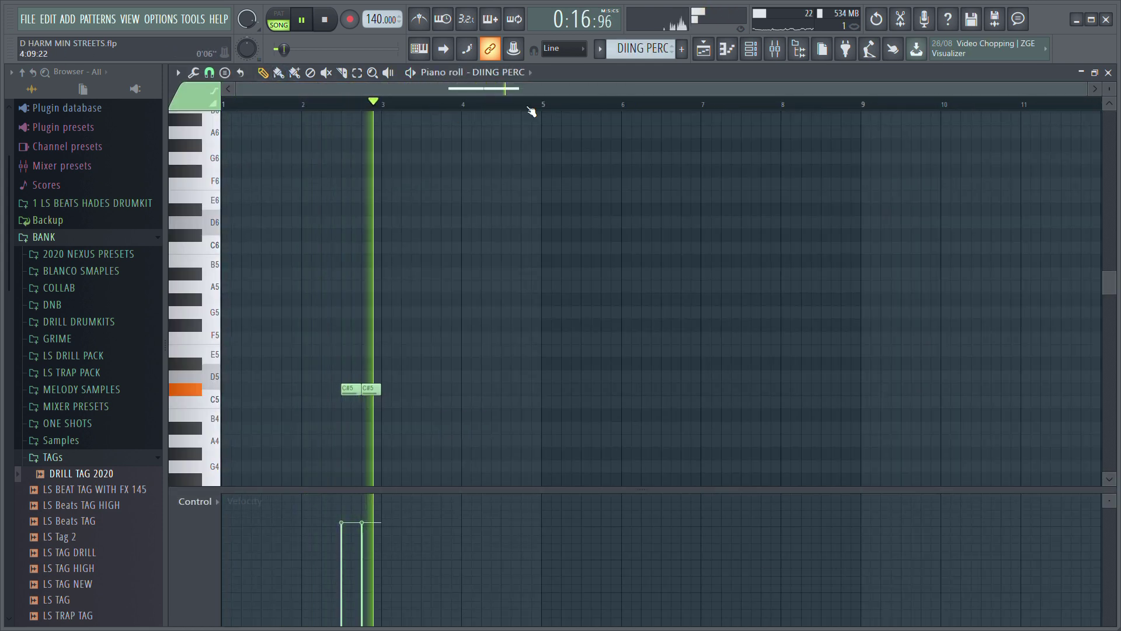
Step: Stop playback, open the DIING PERC channel's sample page and audition the sample
{"action": "left_click", "coordinate": [751, 49]}
{"action": "key", "text": "space"}
{"action": "left_click", "coordinate": [277, 261]}
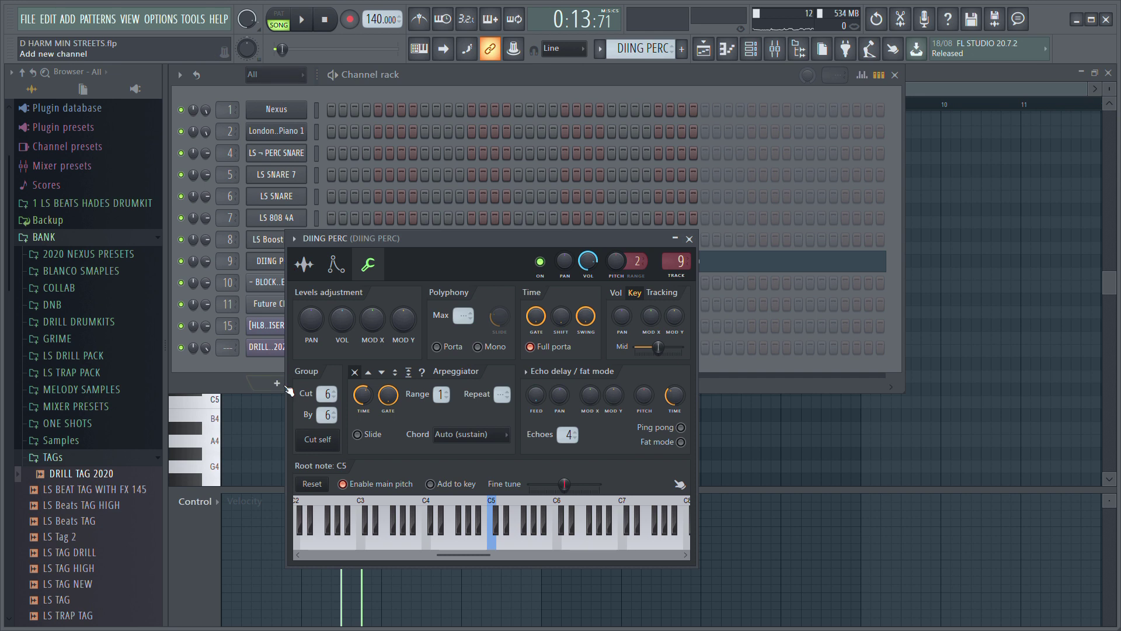
{"action": "left_click", "coordinate": [320, 270]}
{"action": "left_click", "coordinate": [389, 532]}
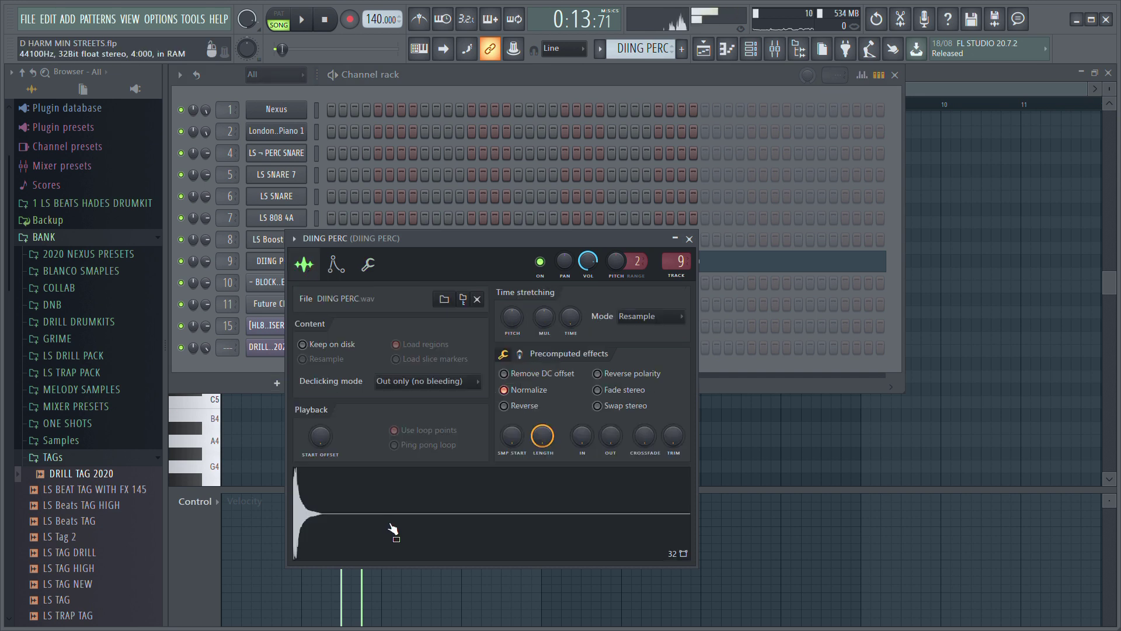
Step: Play Track 9 and open its first BLOCK LFE PERC clip in the piano roll to show its notes
{"action": "left_click", "coordinate": [721, 49]}
{"action": "left_click", "coordinate": [411, 454]}
{"action": "key", "text": "space"}
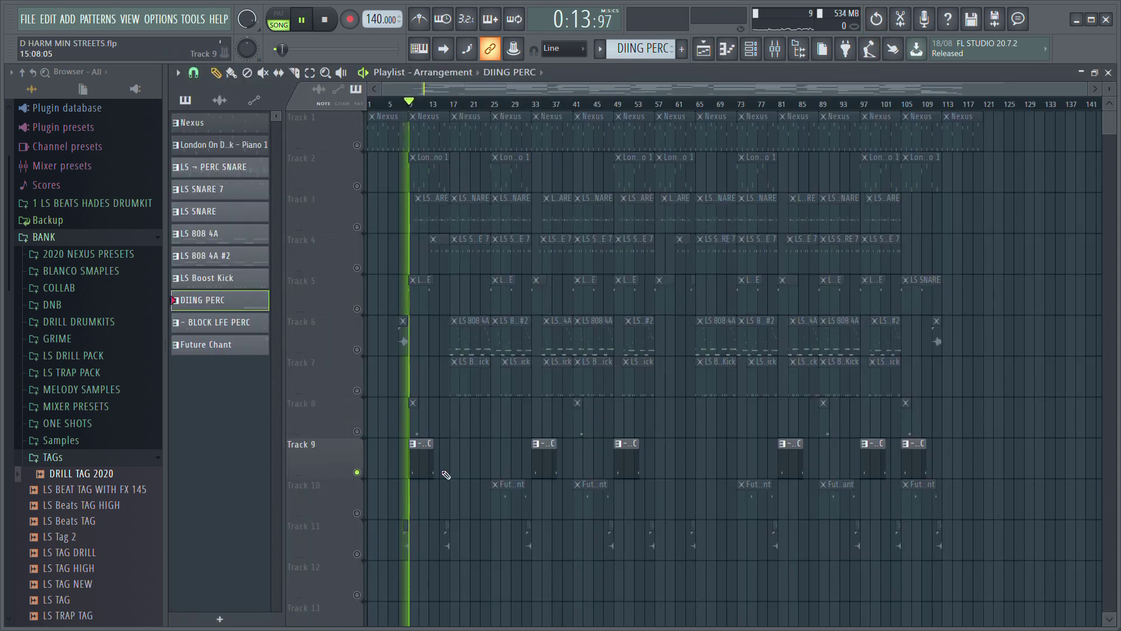
{"action": "double_click", "coordinate": [420, 472]}
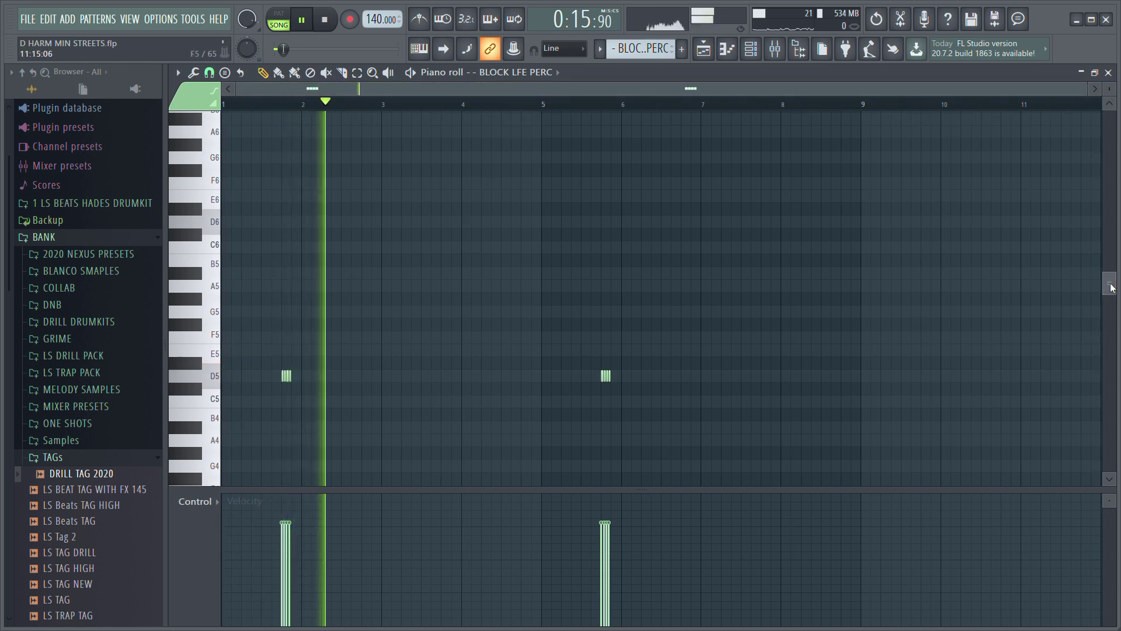
{"action": "scroll", "coordinate": [1064, 351], "scroll_direction": "down", "scroll_amount": 3}
Step: Stop playback and view the volume envelope settings of the BLOCK LFE PERC channel
{"action": "left_click", "coordinate": [751, 50]}
{"action": "left_click", "coordinate": [297, 283]}
{"action": "key", "text": "space"}
{"action": "left_click", "coordinate": [224, 152]}
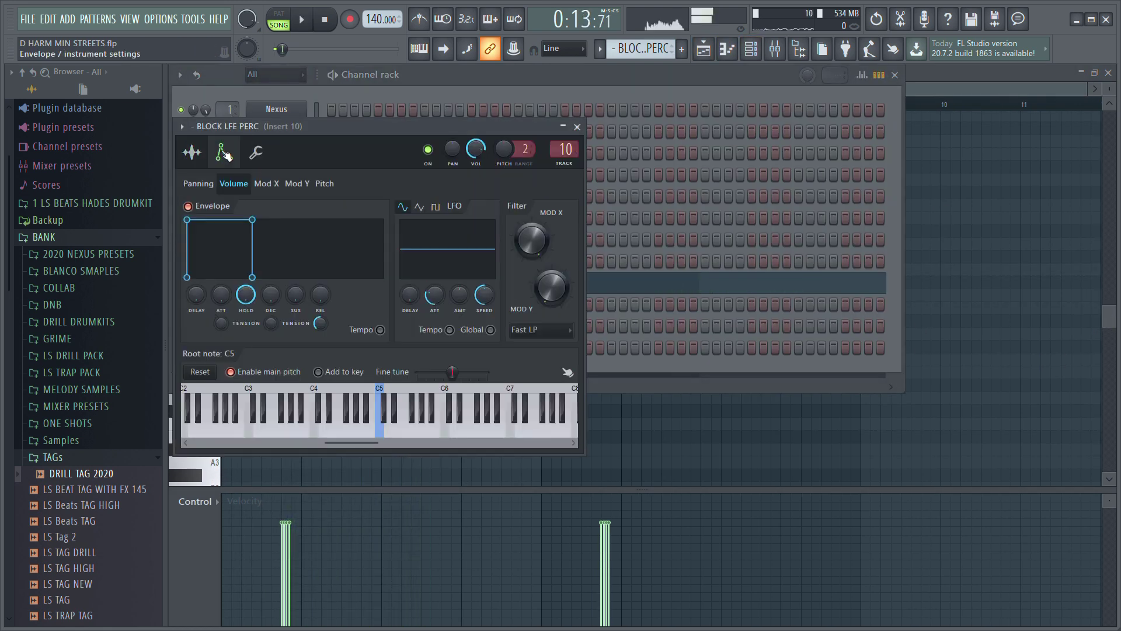
{"action": "left_click", "coordinate": [701, 425]}
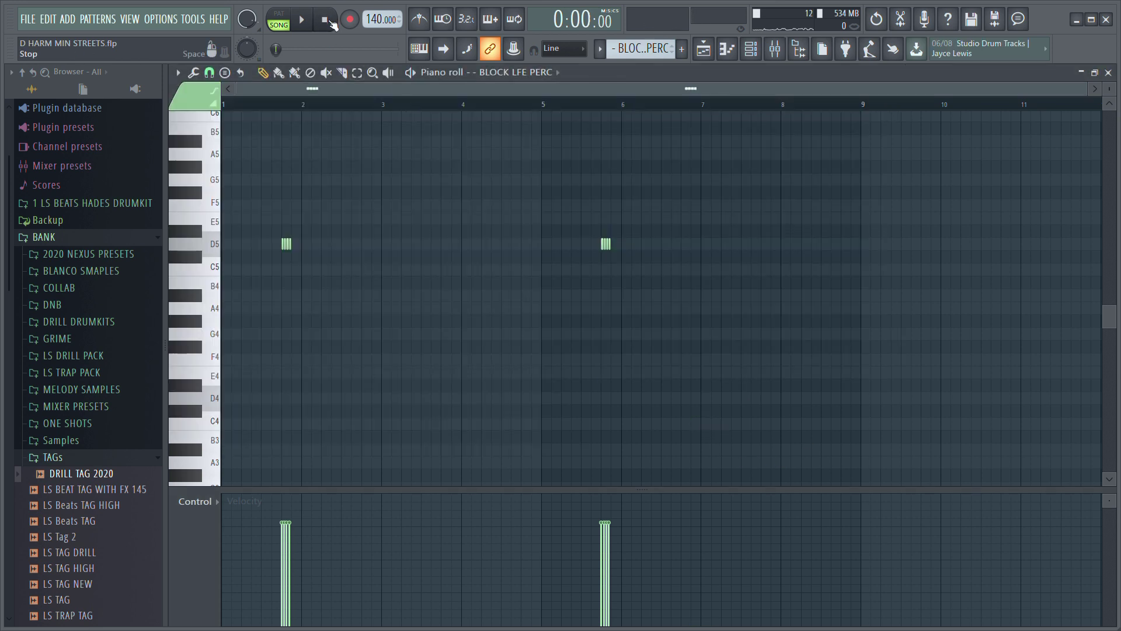
Step: Open the first Future Chant clip on Track 10 in the piano roll and play it
{"action": "left_click", "coordinate": [701, 51]}
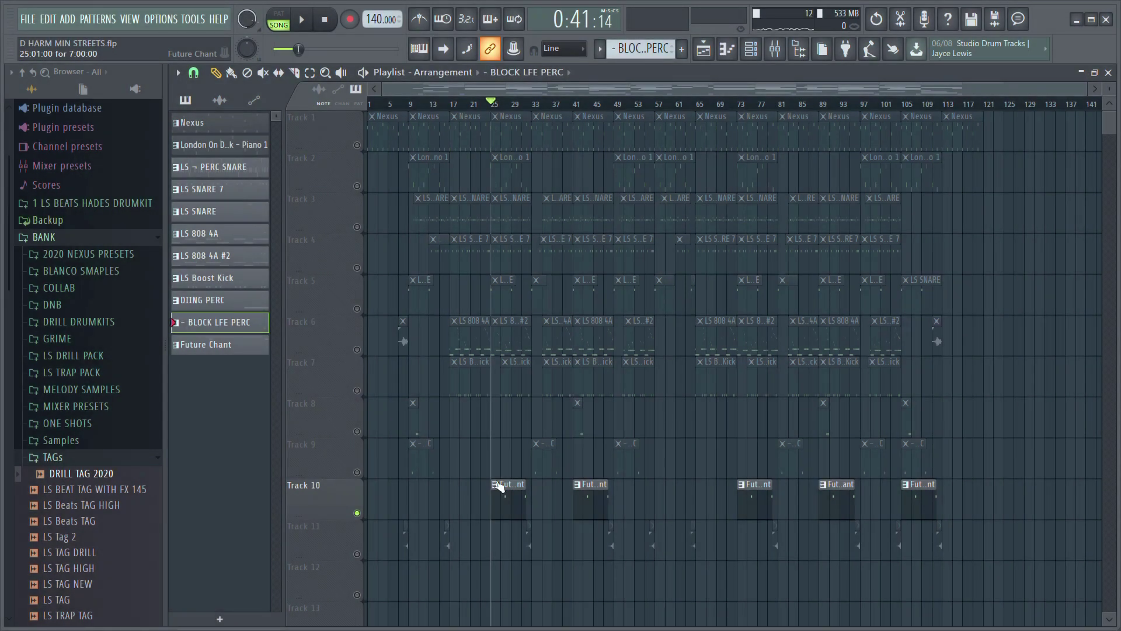
{"action": "double_click", "coordinate": [518, 511]}
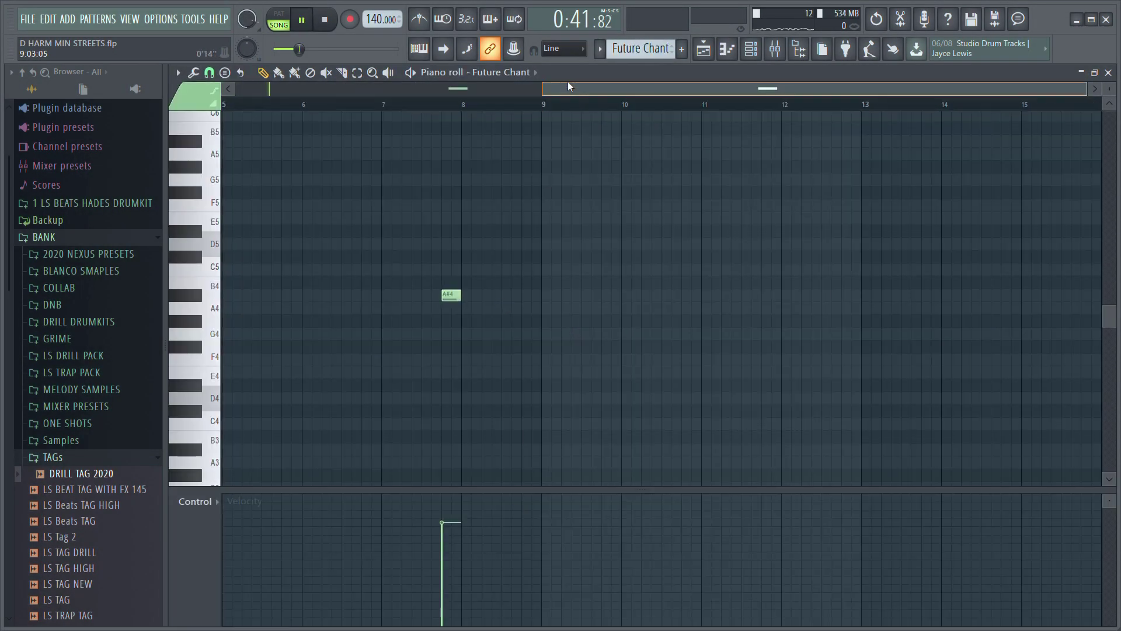
{"action": "key", "text": "space"}
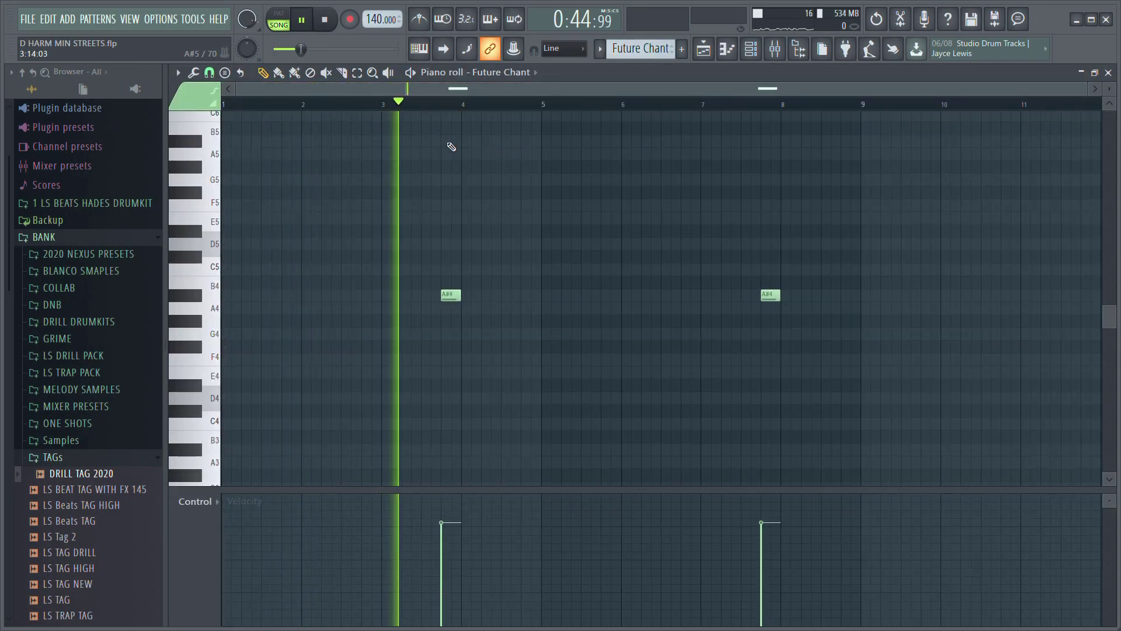
Step: Inspect the Fruity delay 2 and Fruity Reeverb 2 effects on mixer Insert 11 while the chant plays
{"action": "key", "text": "F9"}
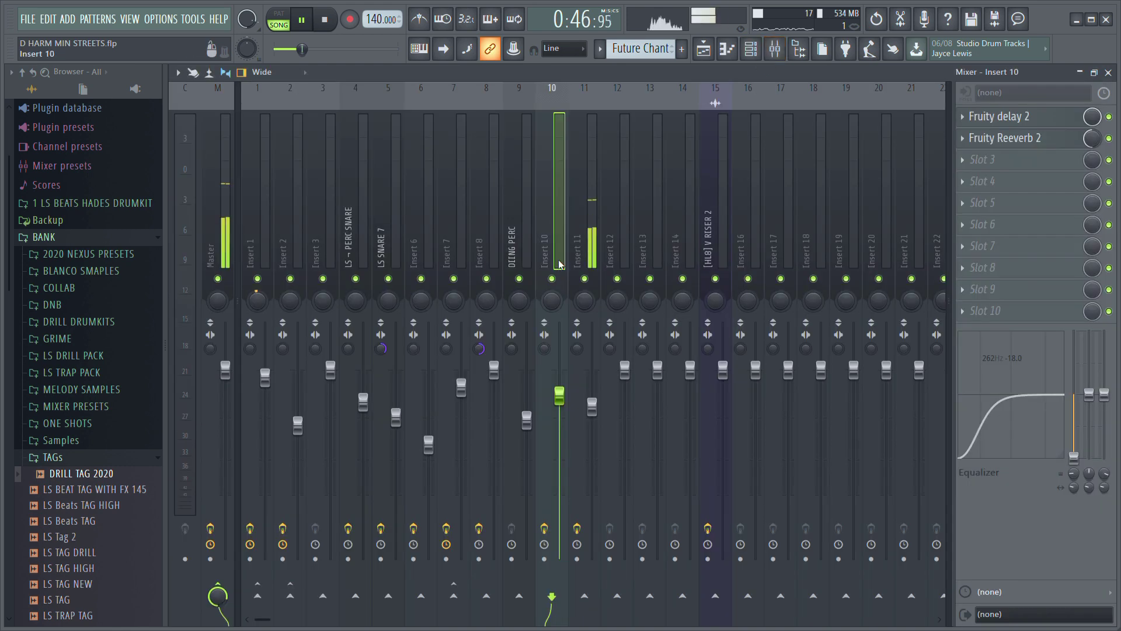
{"action": "left_click", "coordinate": [986, 117]}
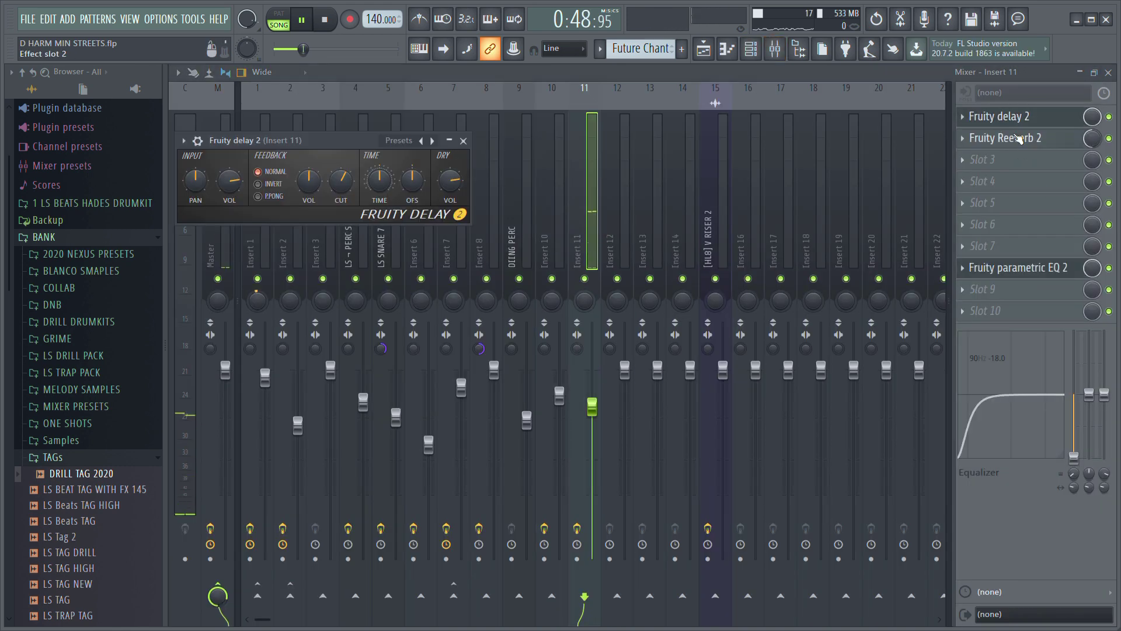
{"action": "left_click", "coordinate": [1019, 139]}
{"action": "left_click", "coordinate": [1016, 139]}
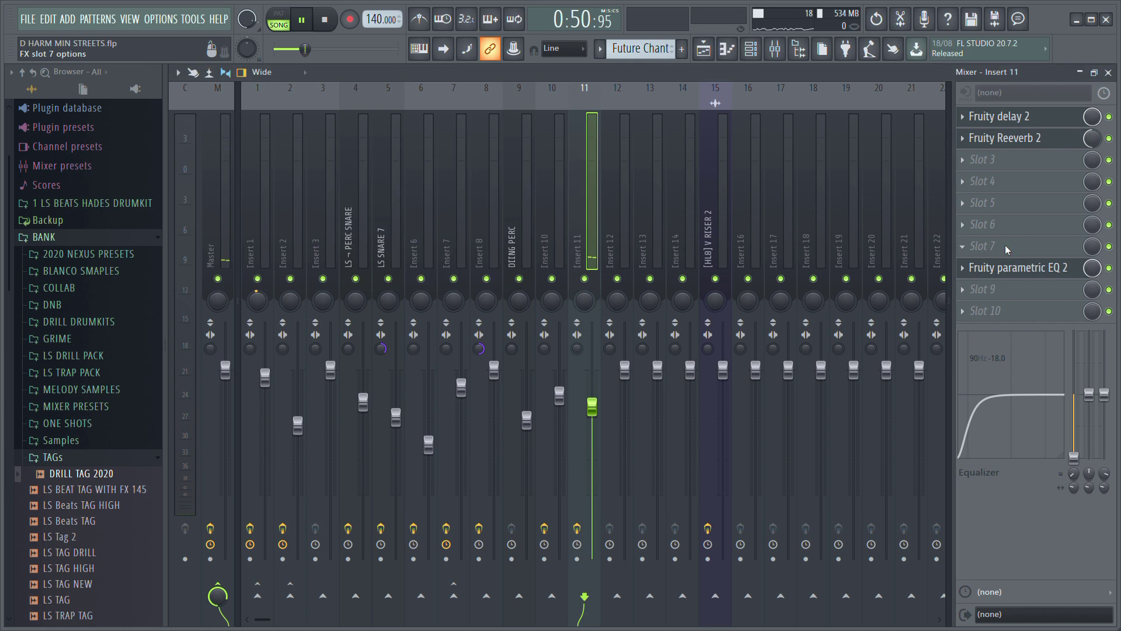
Step: Inspect the Fruity parametric EQ 2 on mixer Insert 11 and return to the playlist
{"action": "left_click", "coordinate": [1006, 270]}
{"action": "left_click", "coordinate": [584, 191]}
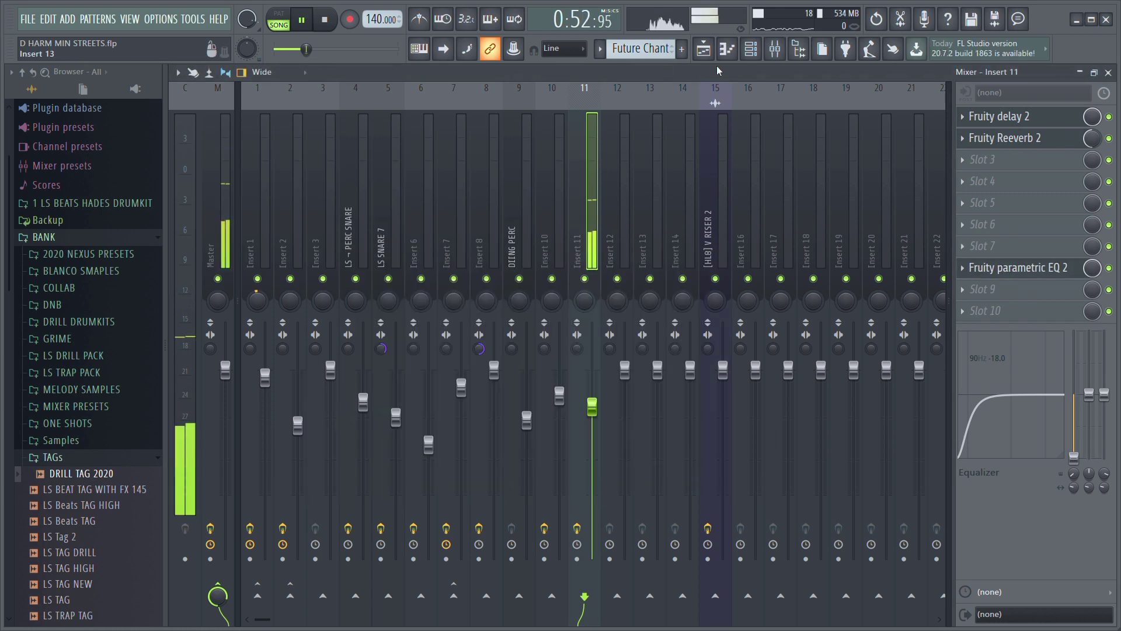
{"action": "key", "text": "F5"}
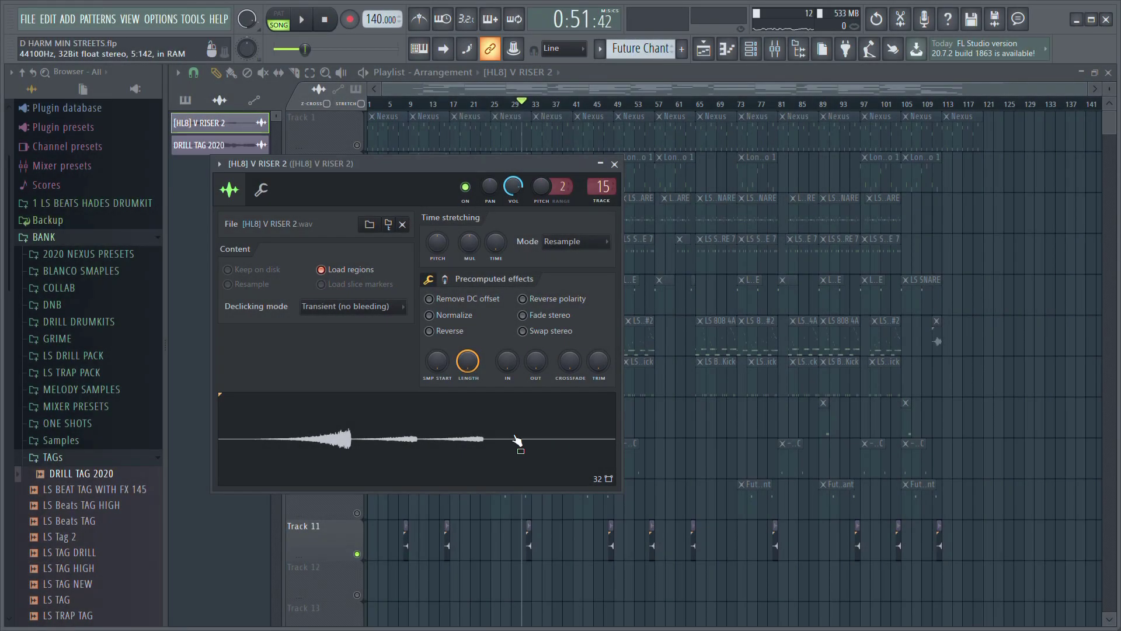
Step: Play the V RISER 2 audio clip on Track 11 and inspect the Fruity Reeverb 2 and Fruity parametric EQ 2 on its mixer track
{"action": "key", "text": "space"}
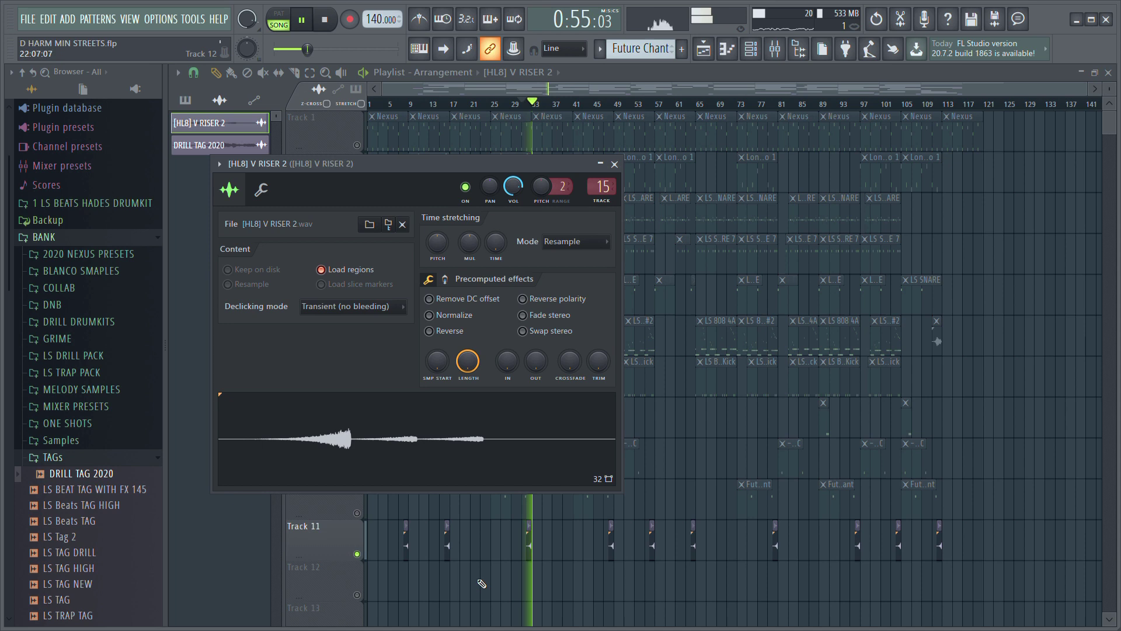
{"action": "key", "text": "F9"}
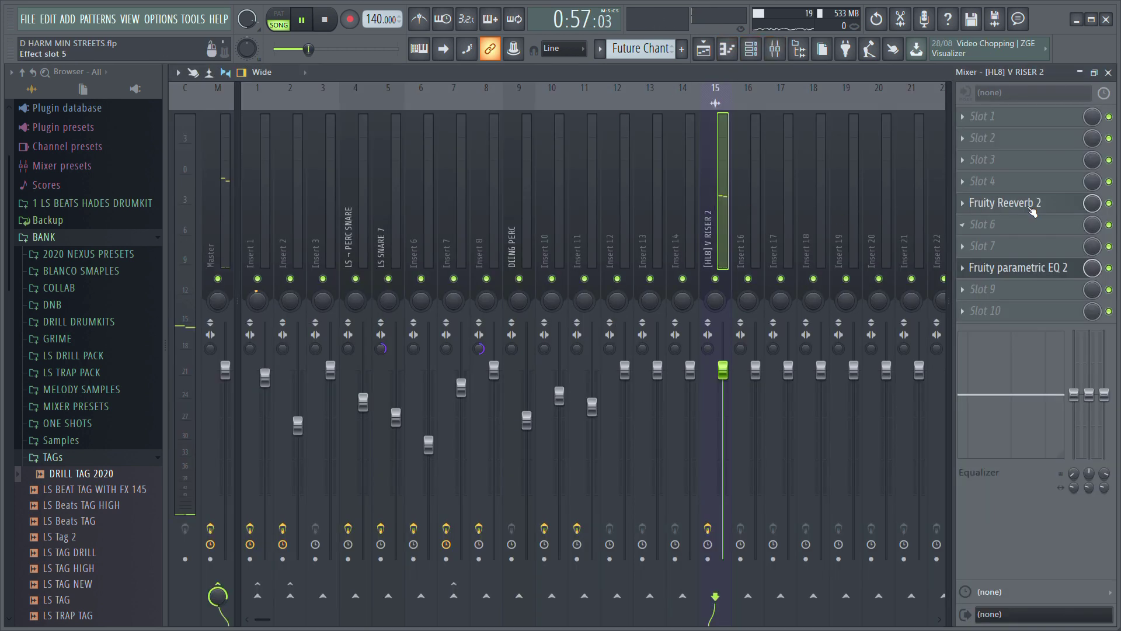
{"action": "left_click", "coordinate": [1016, 203]}
{"action": "left_click", "coordinate": [1017, 267]}
{"action": "left_click", "coordinate": [704, 50]}
{"action": "key", "text": "space"}
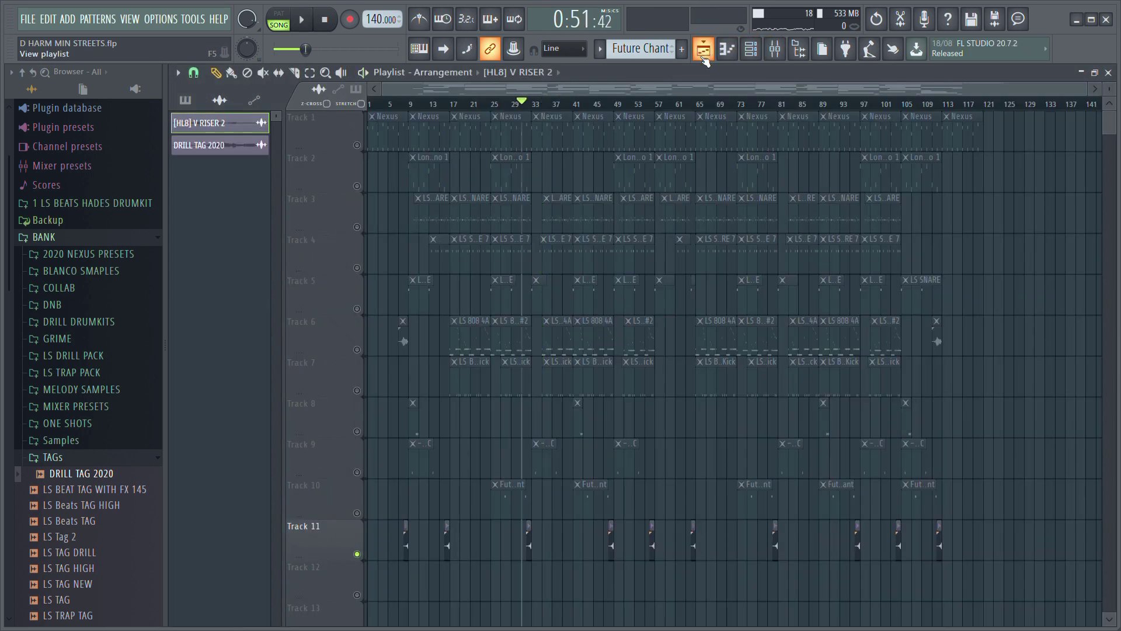
Step: Unmute all playlist tracks and place the playback position at bar 17
{"action": "left_click", "coordinate": [357, 349]}
{"action": "left_click", "coordinate": [454, 108]}
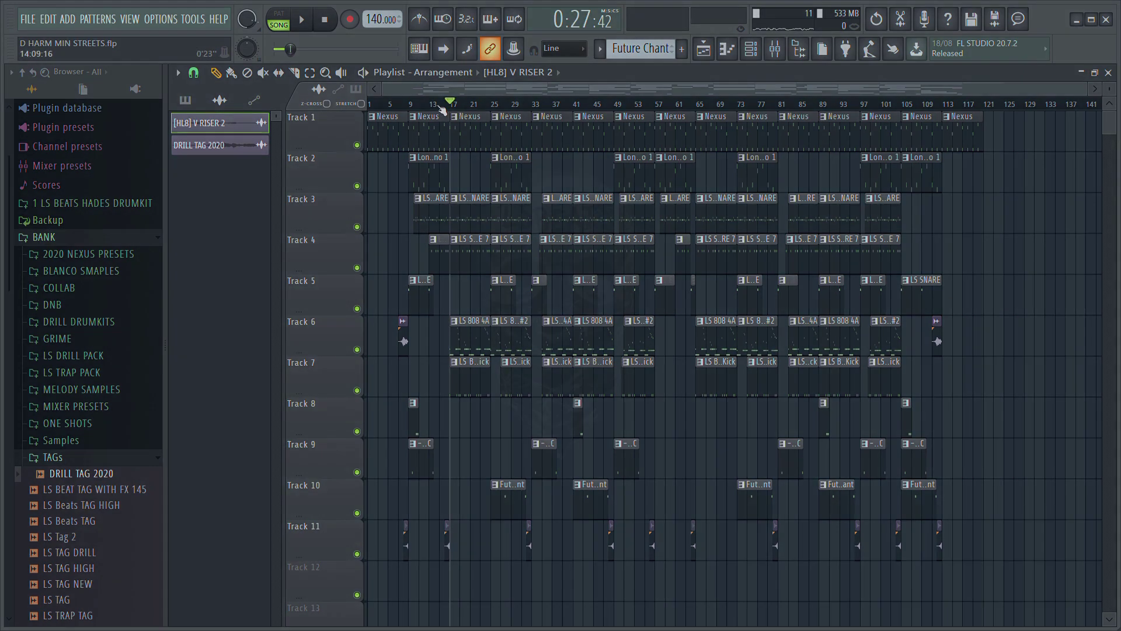